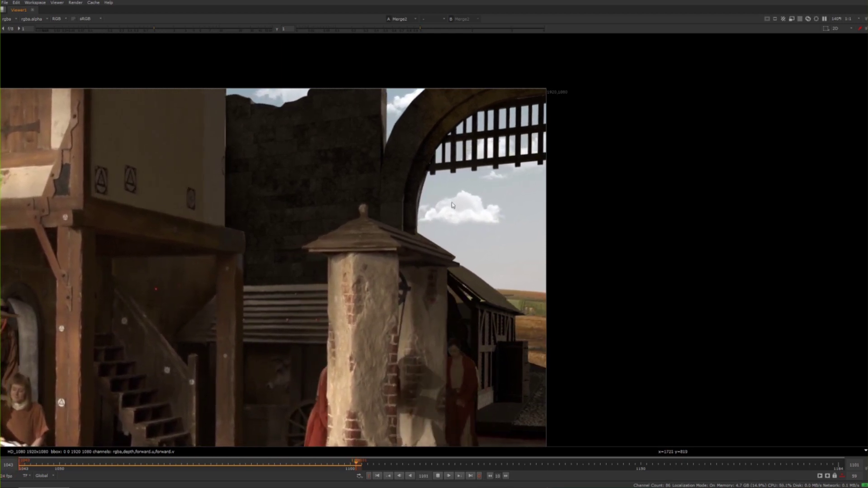
Inspect the sky backdrop and cloud cards from several angles relative to the camera in the 3D view
scroll(445, 194, "up", 4)
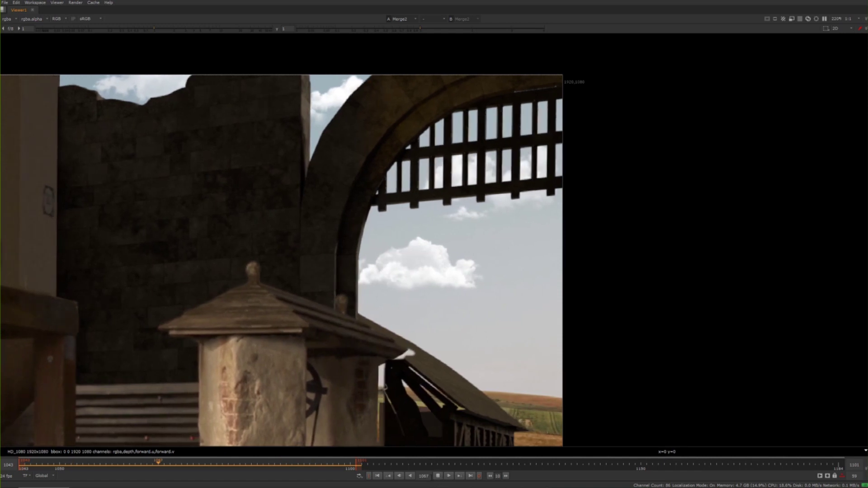
key("Tab")
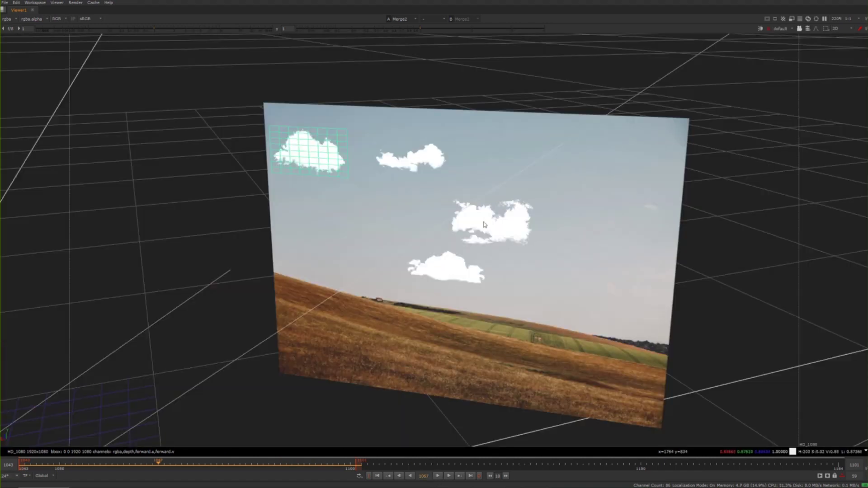
left_click_drag(177, 220, 188, 288, "ctrl")
scroll(292, 232, "down", 5)
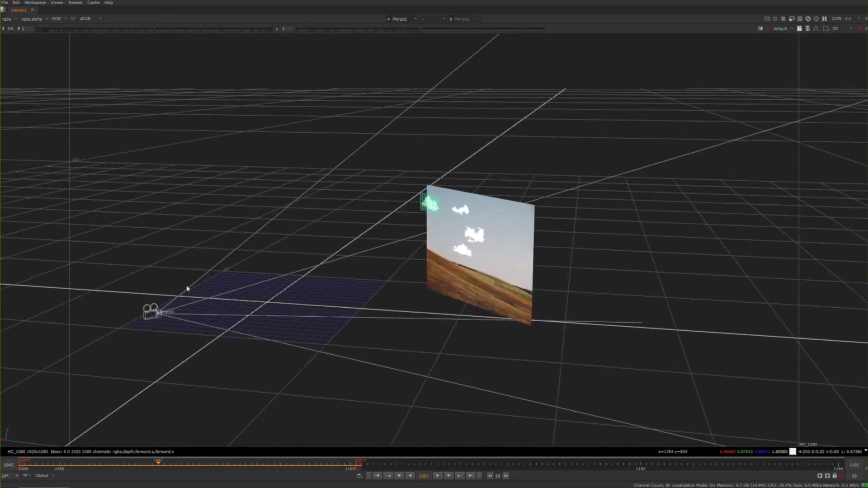
left_click_drag(172, 322, 406, 214, "ctrl")
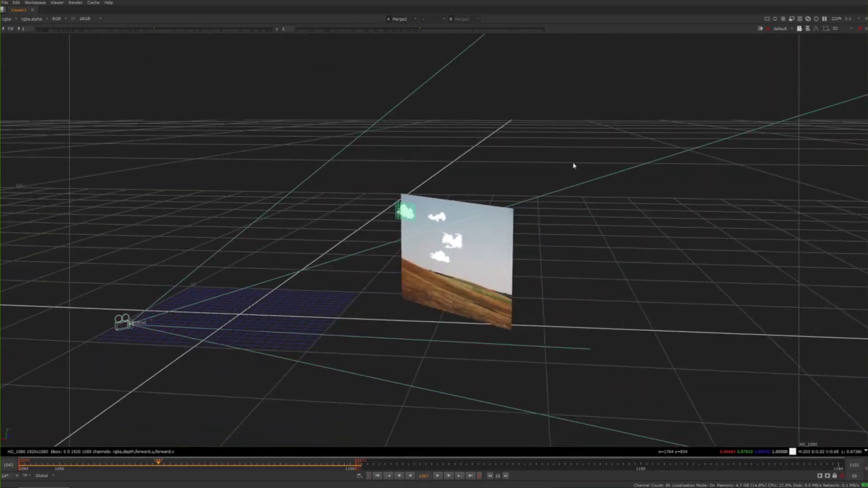
left_click_drag(384, 294, 484, 199, "ctrl")
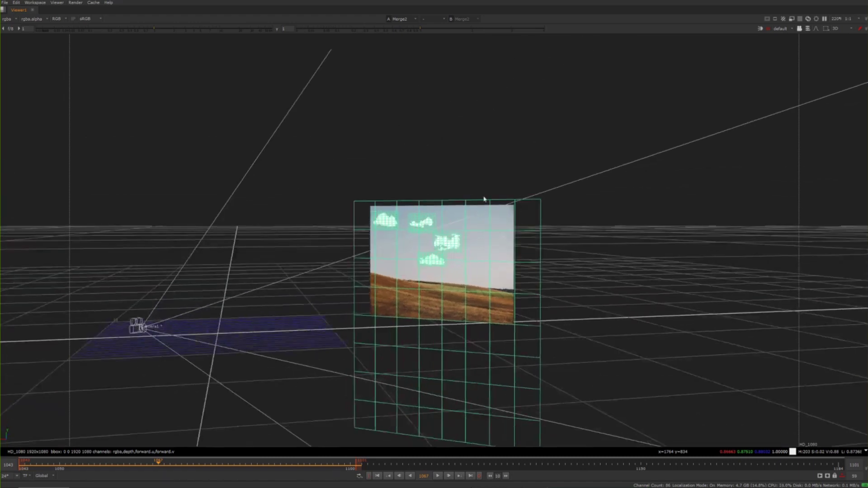
left_click_drag(481, 292, 474, 211, "ctrl")
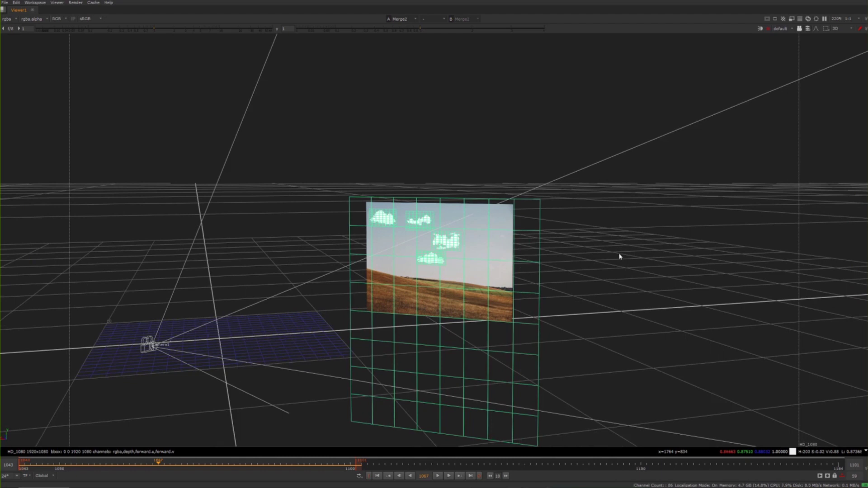
left_click_drag(619, 256, 453, 240, "ctrl")
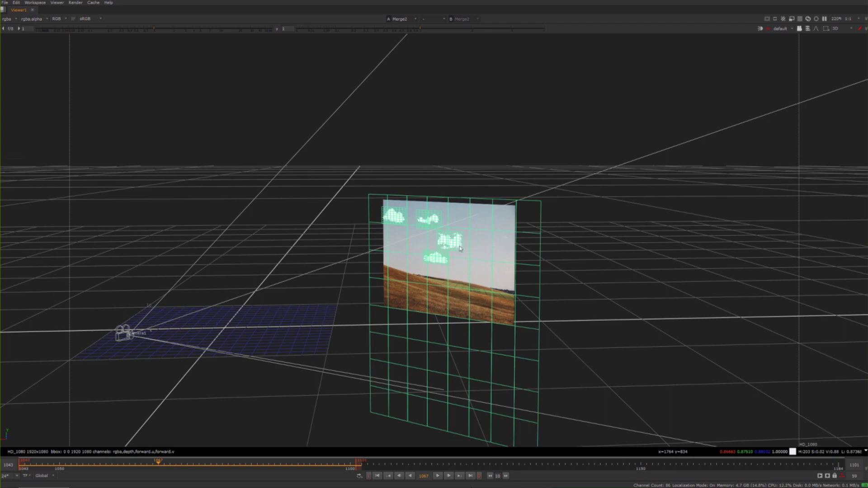
left_click_drag(460, 248, 448, 230, "ctrl")
middle_click_drag(447, 231, 531, 243, "alt")
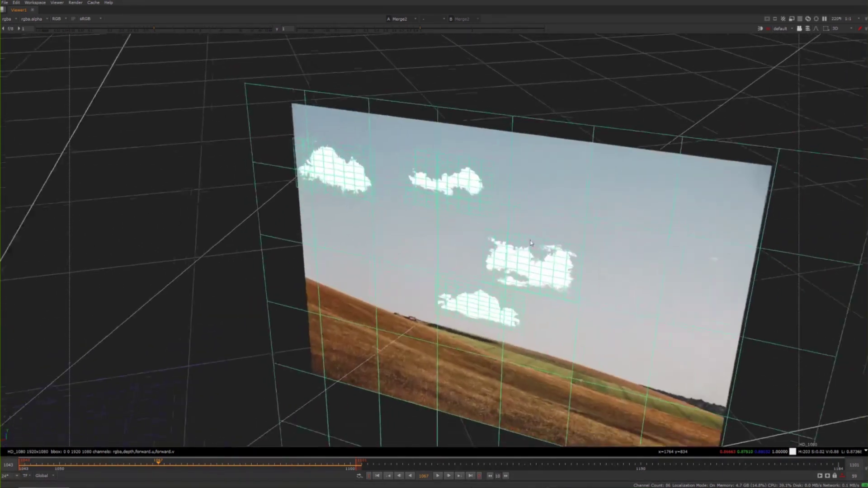
left_click_drag(530, 243, 458, 180, "ctrl")
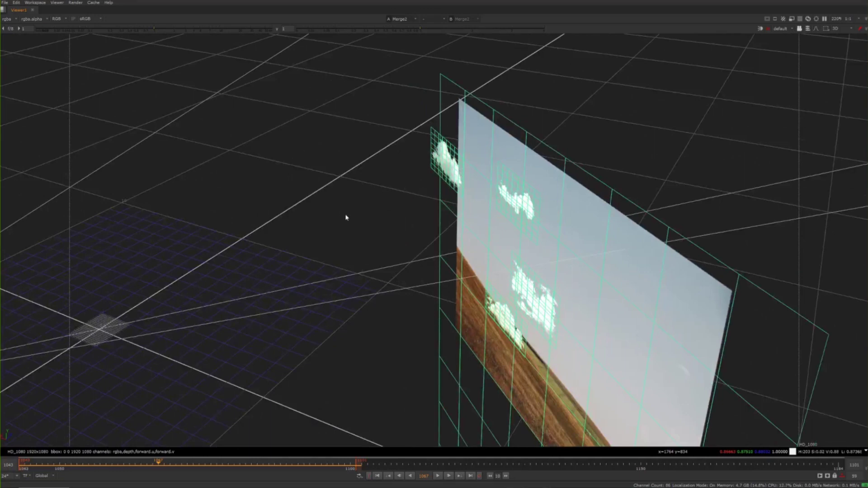
left_click_drag(345, 217, 410, 223, "ctrl")
scroll(372, 221, "down", 3)
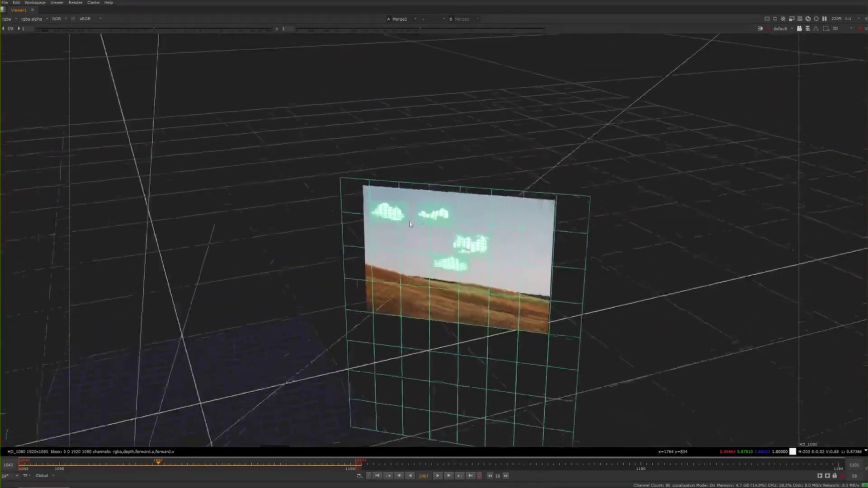
Return to the 2D composite and play the shot to check the cloud parallax behind the archway
key("Tab")
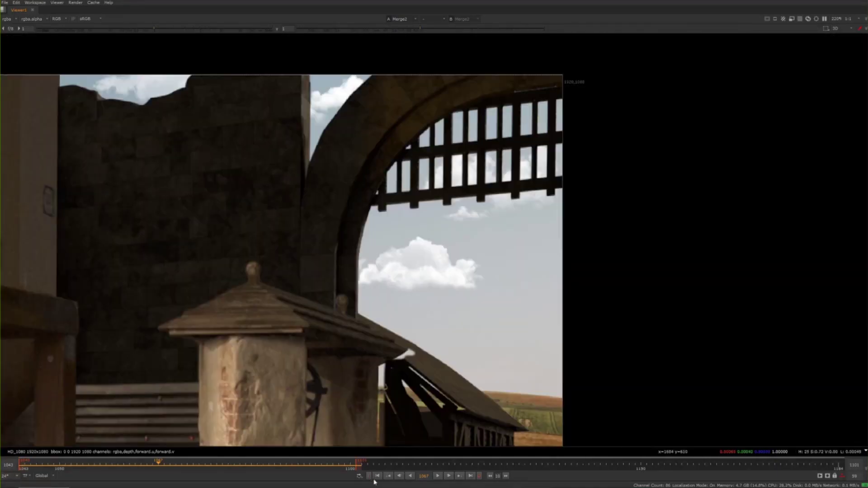
left_click(437, 477)
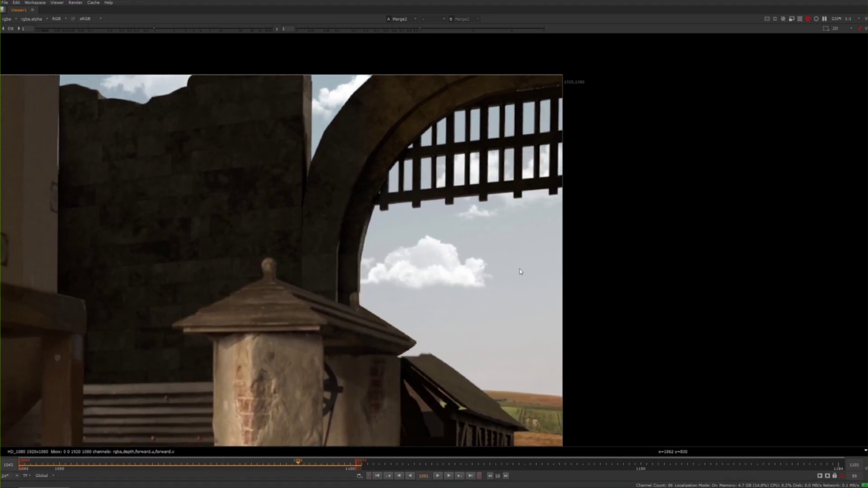
key("space")
key("space")
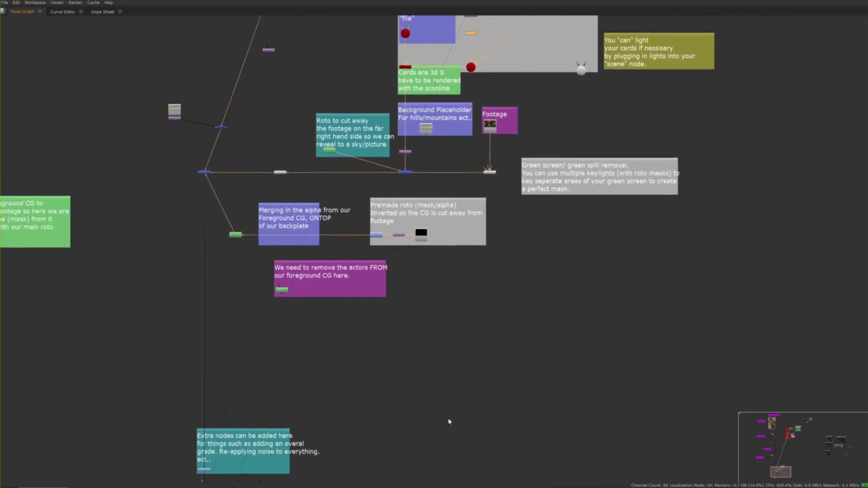
Select the entire 3D card setup with its backdrops and lighting note, and move it away from the main node tree
middle_click_drag(526, 200, 423, 358)
scroll(480, 239, "up", 4)
middle_click_drag(435, 196, 518, 215)
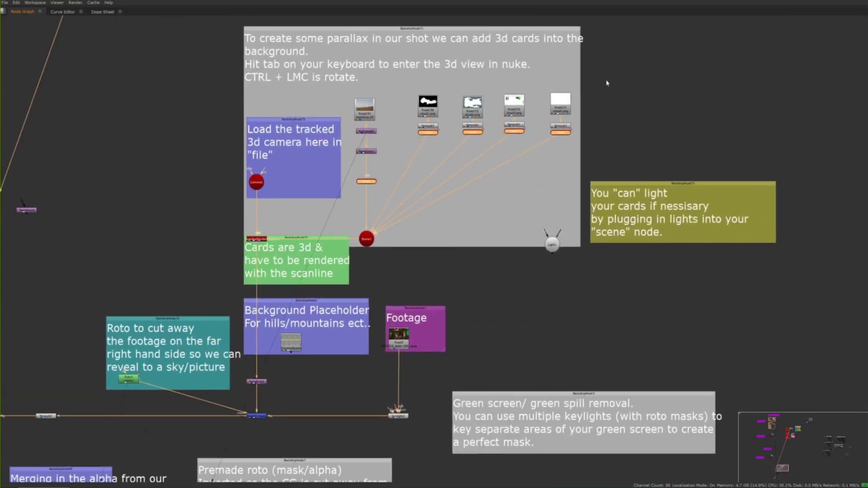
left_click_drag(578, 60, 130, 271)
middle_click_drag(590, 319, 626, 349)
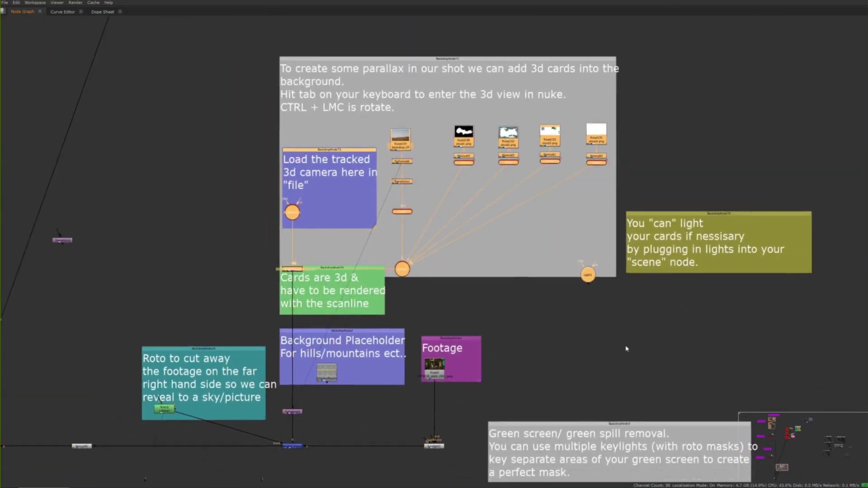
scroll(626, 349, "down", 5)
scroll(599, 344, "up", 4)
left_click_drag(773, 58, 296, 334)
middle_click_drag(484, 249, 392, 284)
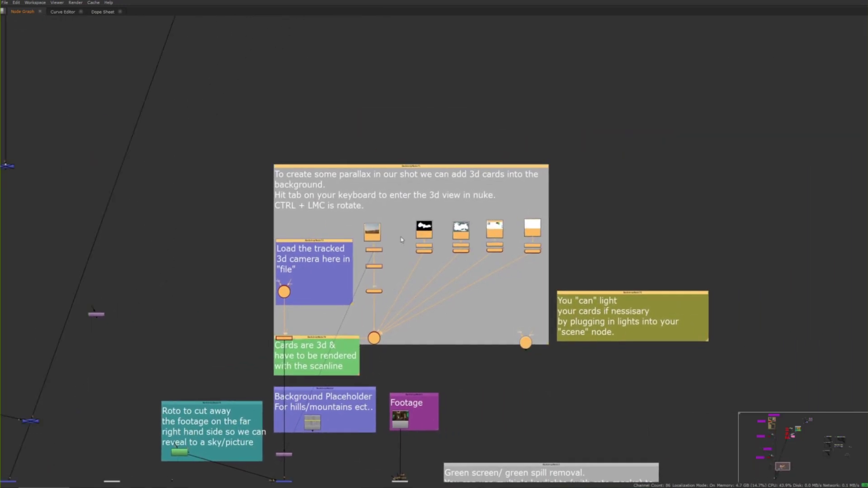
left_click_drag(435, 170, 688, 103)
scroll(401, 196, "down", 3)
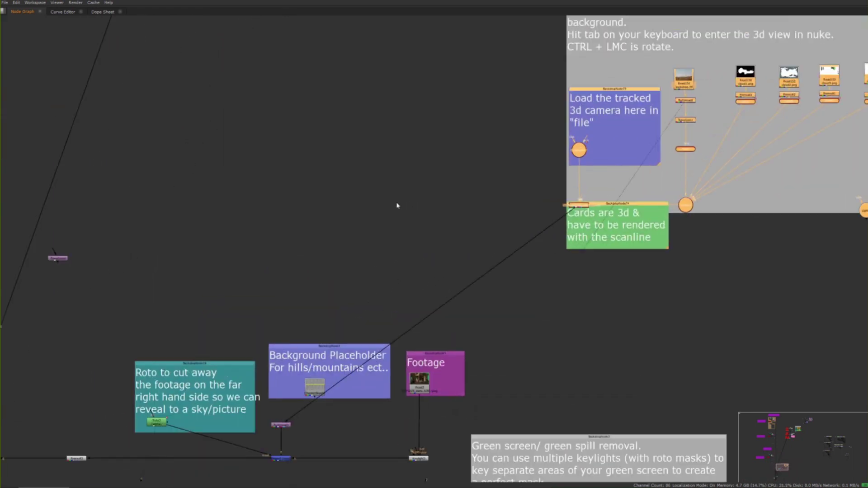
View the original green screen footage plate from the Footage backdrop's Read node
middle_click_drag(397, 206, 193, 246)
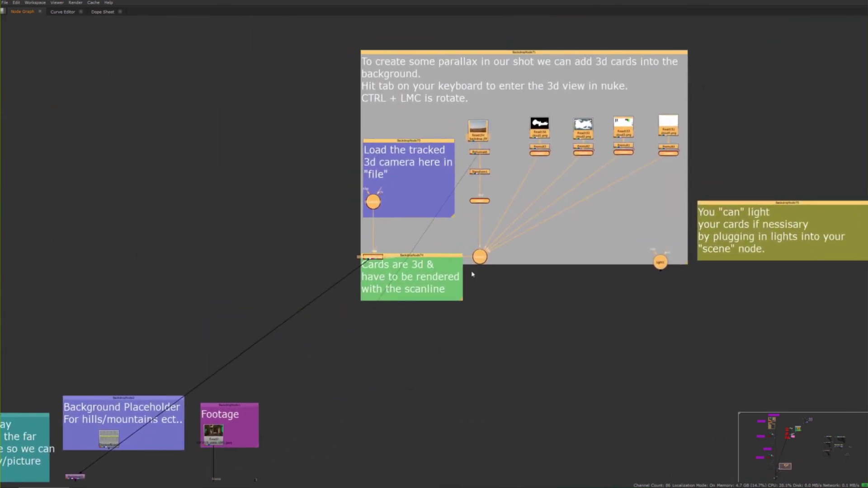
middle_click_drag(582, 276, 733, 260)
middle_click_drag(334, 228, 480, 84)
scroll(448, 190, "down", 2)
scroll(456, 190, "up", 4)
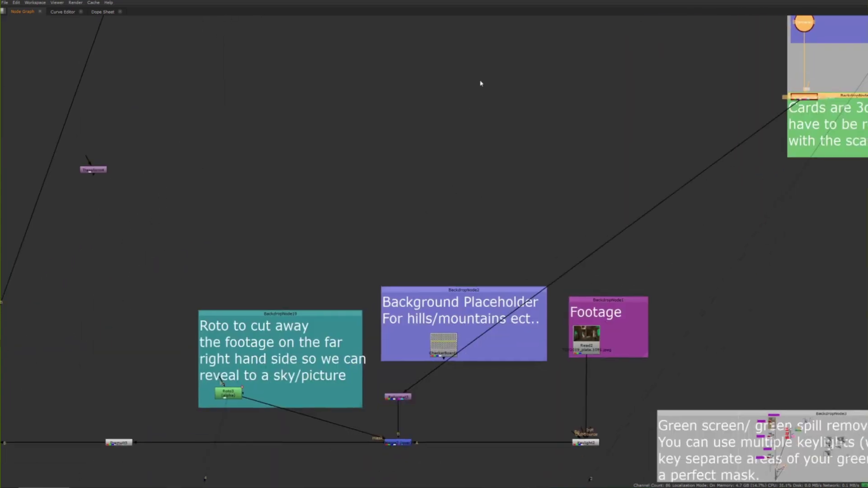
middle_click_drag(425, 226, 391, 155)
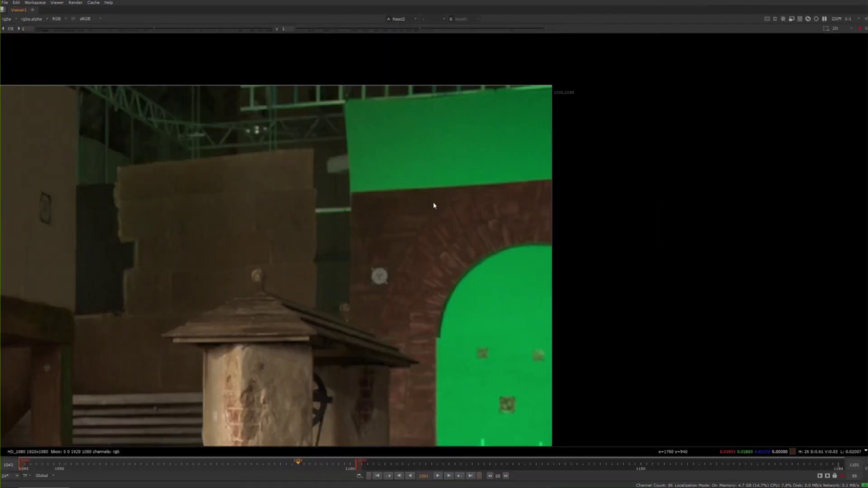
scroll(434, 203, "down", 4)
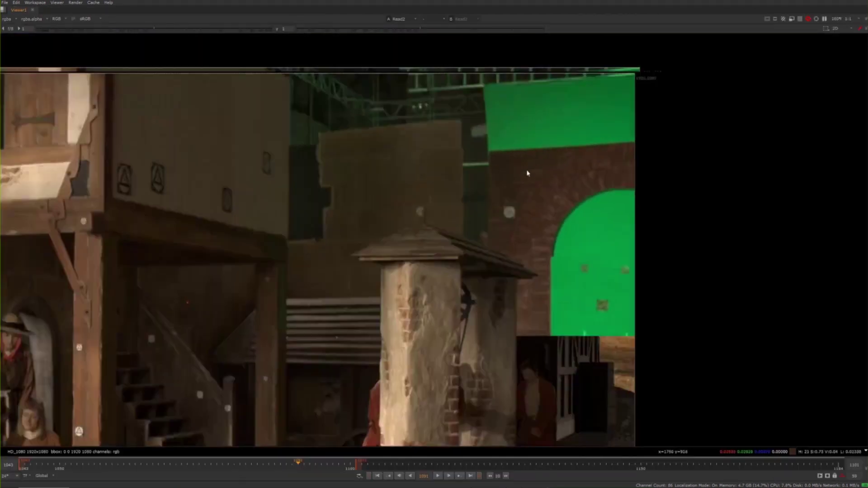
key("space")
key("space")
key("space")
key("space")
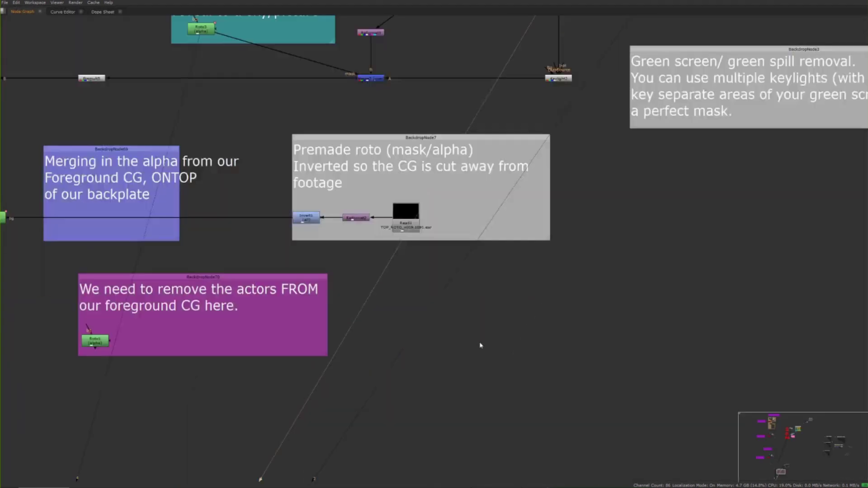
Examine the nodes connecting the footage, background placeholder and sky roto to the 3D card render
middle_click_drag(511, 304, 523, 395)
middle_click_drag(567, 148, 517, 374)
middle_click_drag(582, 208, 579, 224)
middle_click_drag(582, 155, 490, 258)
scroll(474, 228, "down", 2)
middle_click_drag(449, 234, 556, 213)
left_click_drag(615, 304, 514, 426)
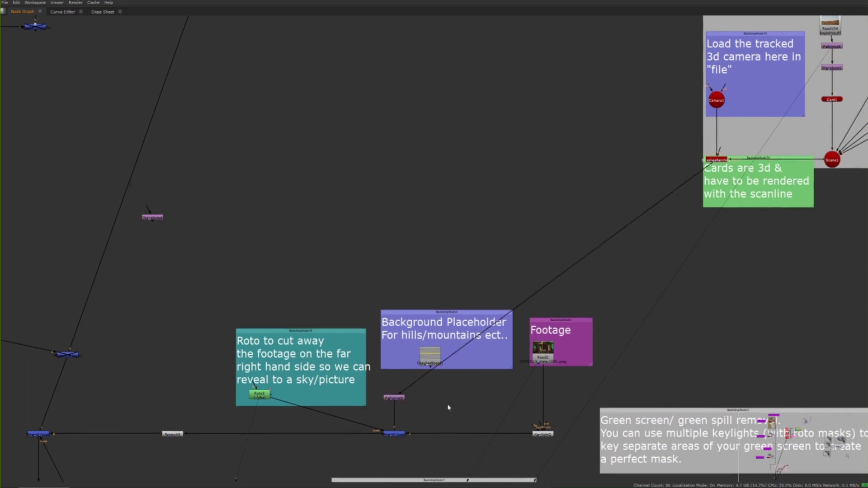
middle_click_drag(447, 409, 496, 372)
mouse_move(331, 343)
left_mouse_down()
mouse_move(250, 390)
mouse_move(331, 343)
left_mouse_up()
scroll(363, 351, "down", 1)
scroll(364, 350, "up", 4)
scroll(425, 344, "down", 5)
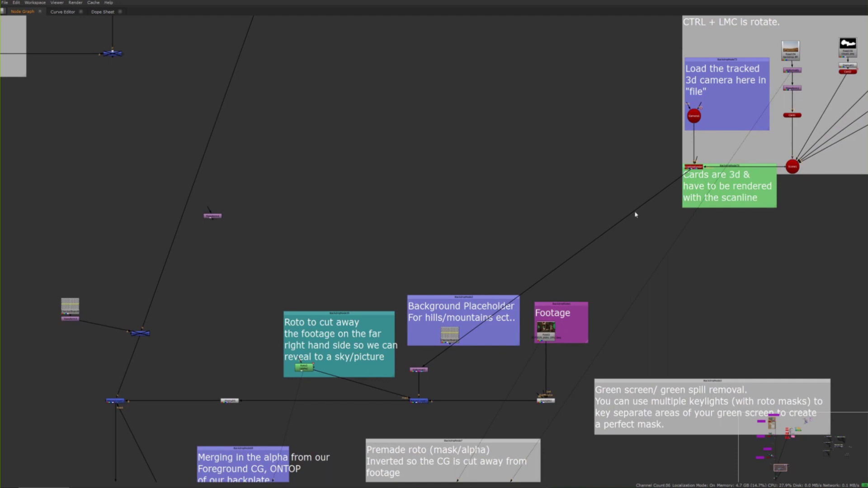
Move the Footage backdrop with its Read node slightly away from the Background Placeholder and deselect it
left_click_drag(586, 310, 593, 306)
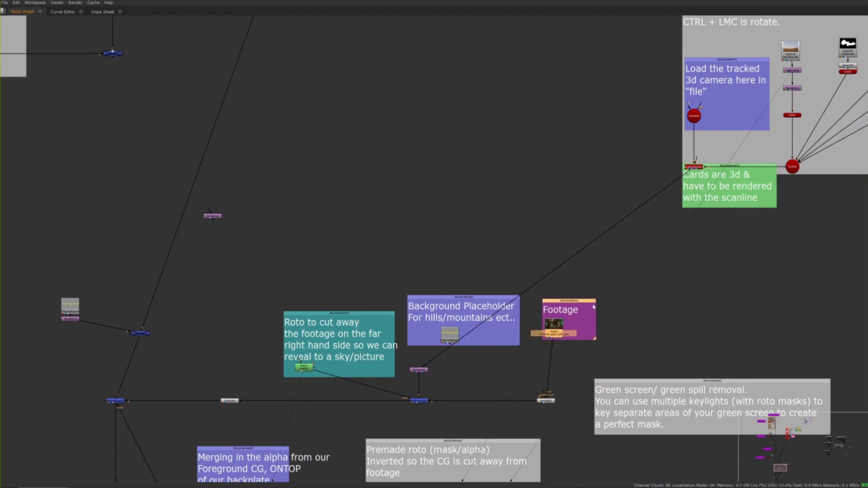
middle_click_drag(660, 236, 469, 275)
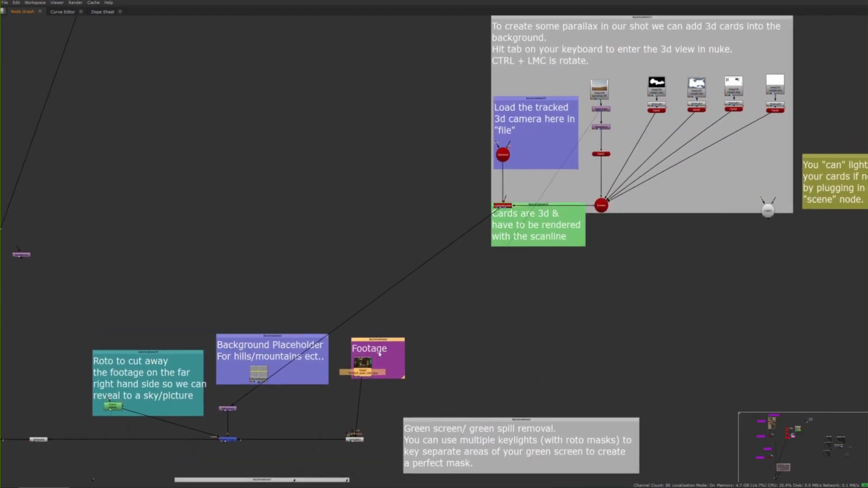
middle_click_drag(390, 337, 680, 262)
left_click(496, 294)
Review the merge, roto and keying branches of the node tree and compare them with the green screen plate
scroll(497, 293, "up", 4)
scroll(511, 292, "down", 2)
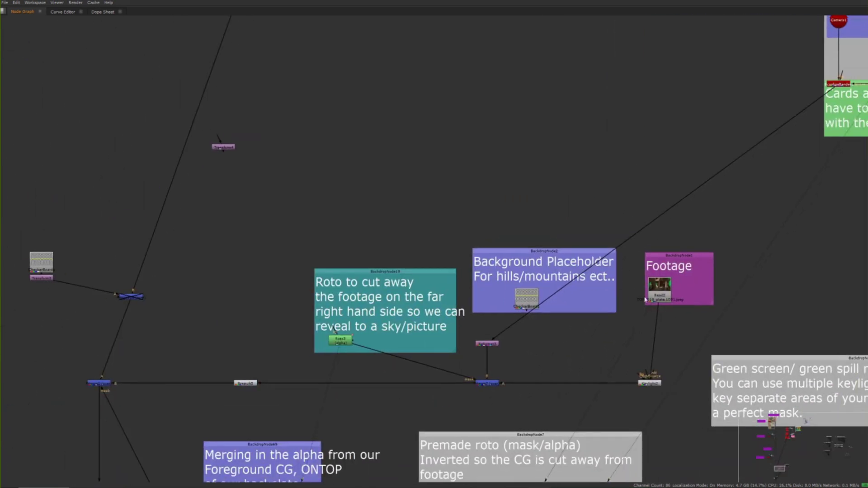
middle_click_drag(646, 299, 779, 235)
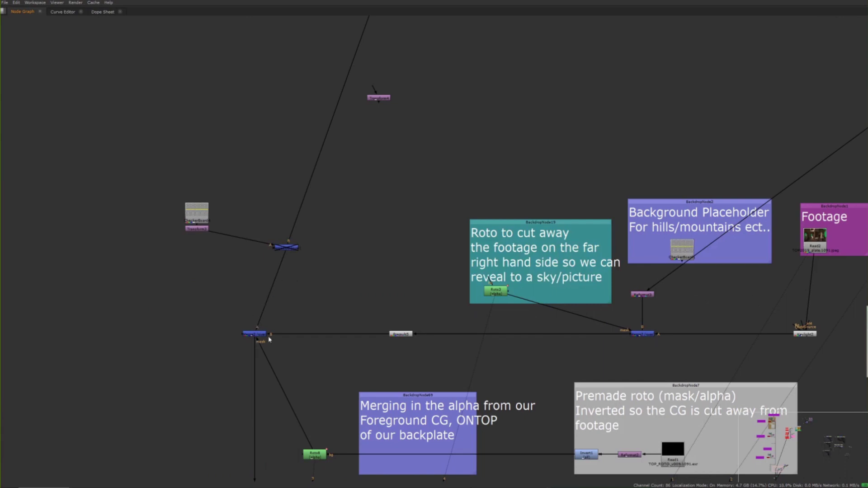
middle_click_drag(534, 342, 479, 348)
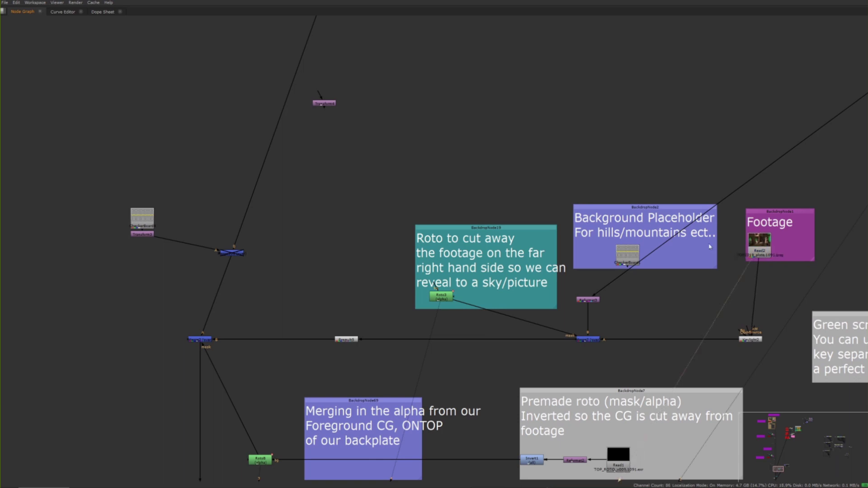
key("space")
key("space")
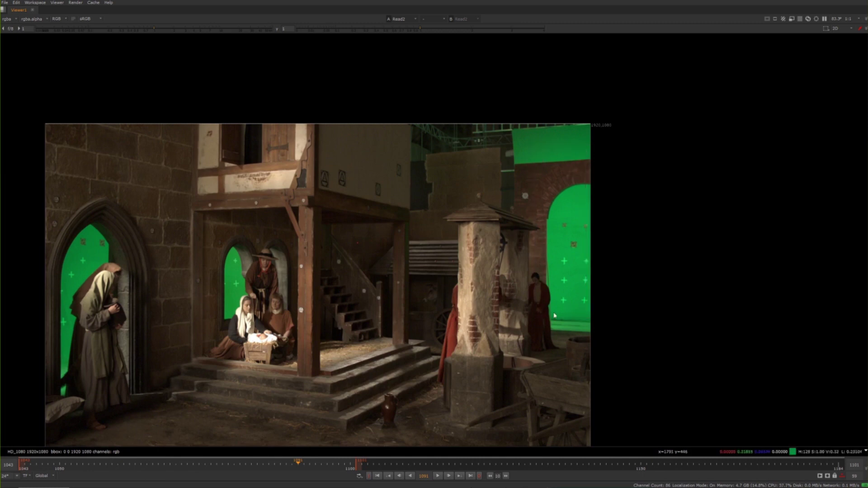
key("space")
key("space")
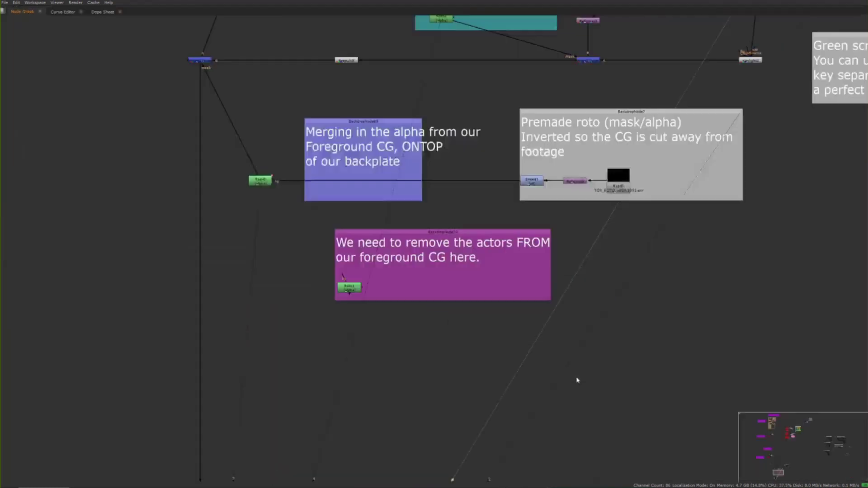
Add a Scene node in the empty area above the Background Placeholder backdrop
scroll(579, 362, "up", 5)
middle_click_drag(647, 259, 554, 333)
scroll(569, 328, "down", 3)
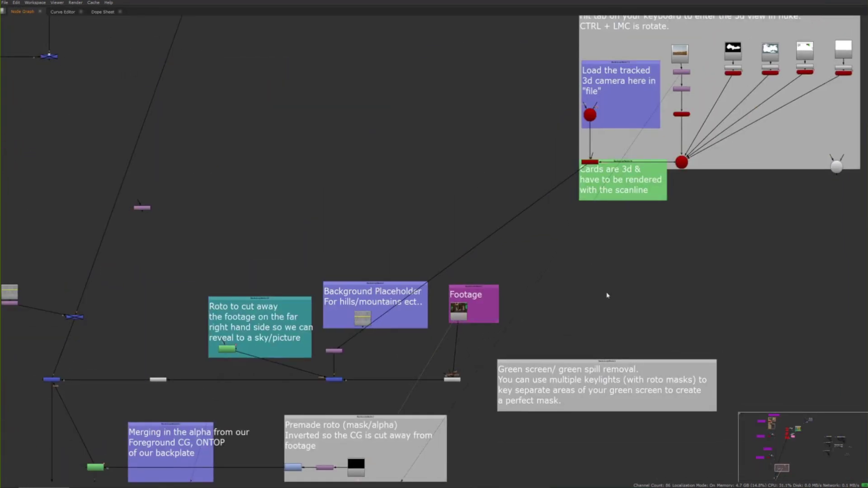
middle_click_drag(667, 256, 546, 337)
middle_click_drag(267, 266, 377, 272)
key("Tab")
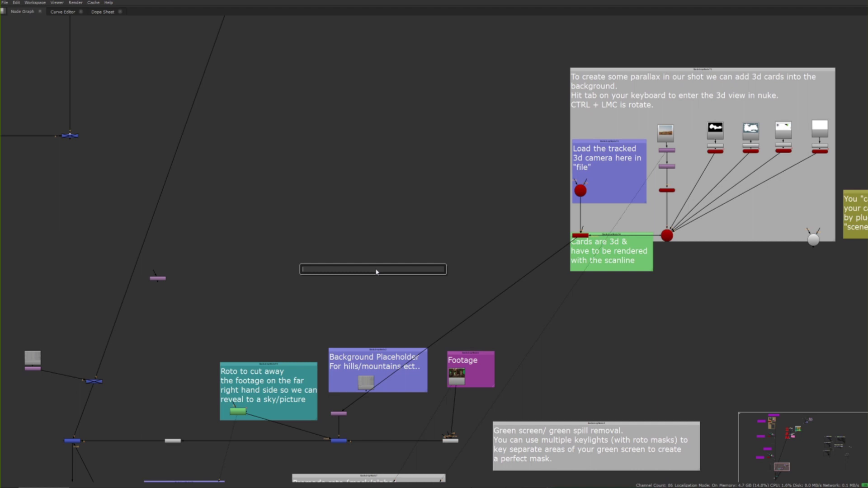
type("scene")
left_click(376, 274)
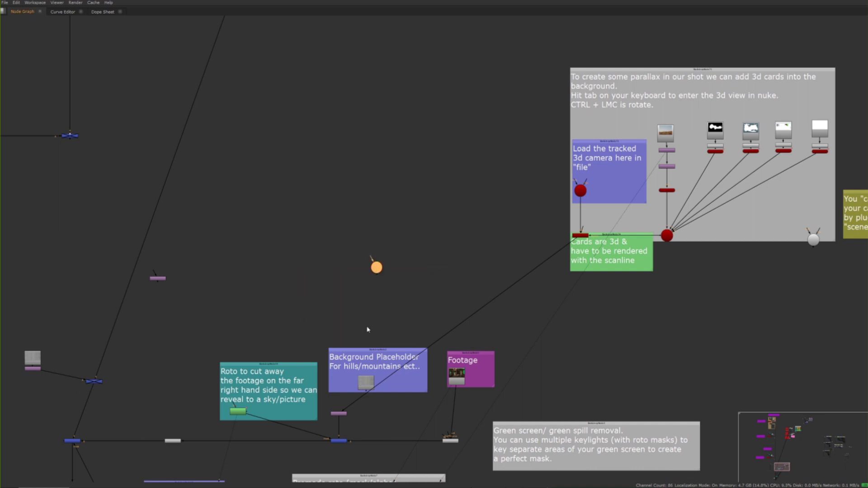
scroll(366, 329, "up", 5)
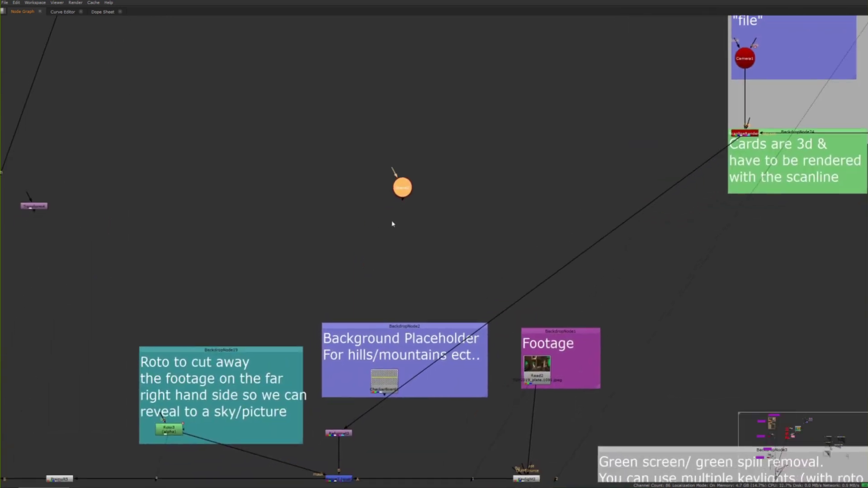
Reposition the new Scene node in the empty area above the Background Placeholder backdrop
left_click_drag(402, 189, 386, 215)
middle_click_drag(408, 238, 337, 250)
left_click_drag(387, 237, 379, 219)
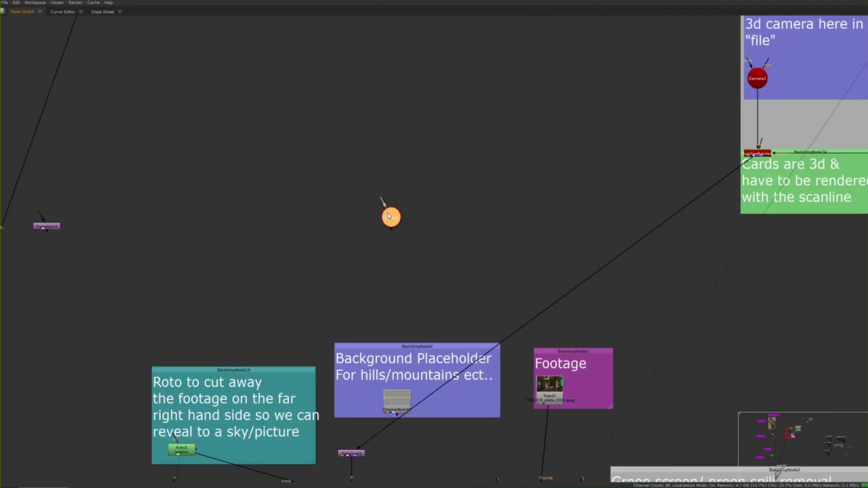
middle_click_drag(378, 218, 350, 221)
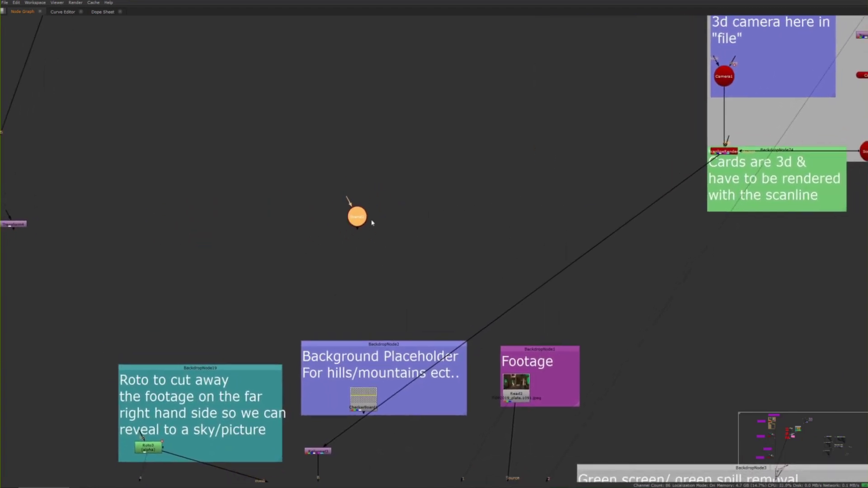
Add a ScanlineRender node below the new Scene node and connect its output to the Reformat node above the blue merge
left_click(307, 258)
key("Tab")
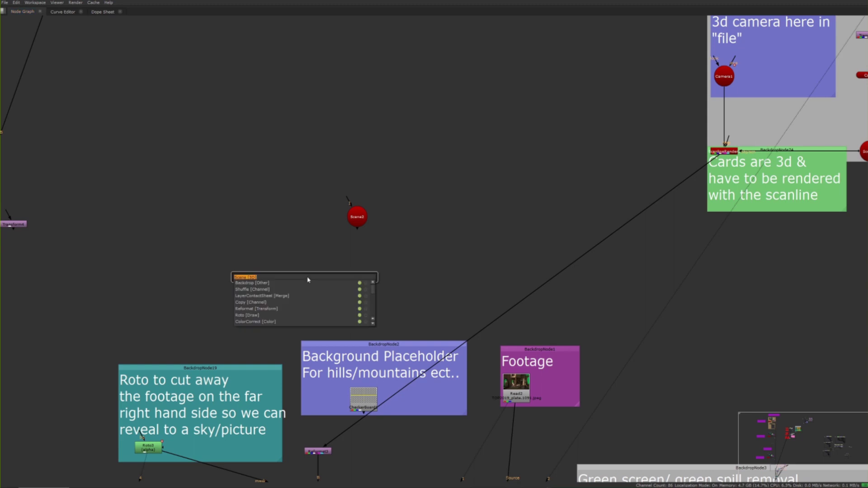
type("scan")
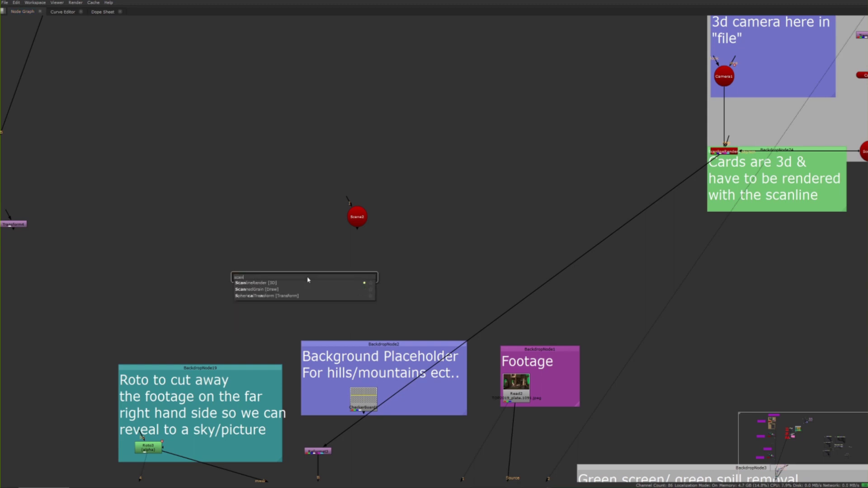
key("Return")
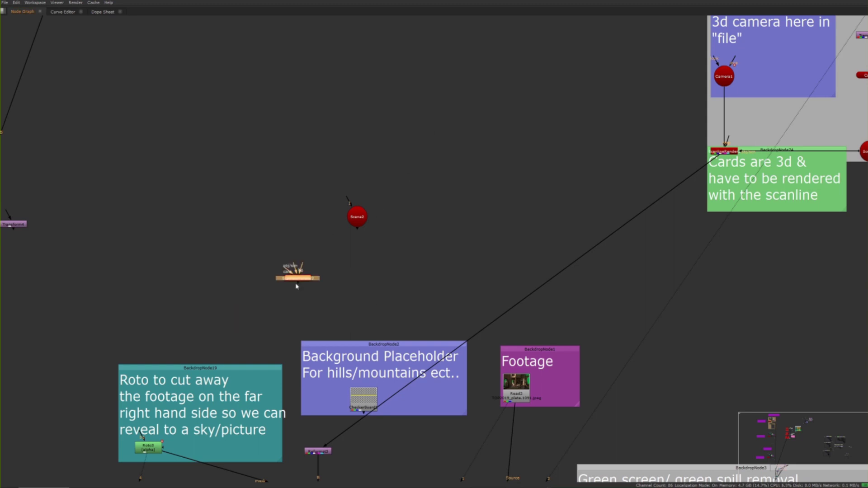
left_click_drag(330, 284, 312, 281)
left_click_drag(294, 278, 318, 450)
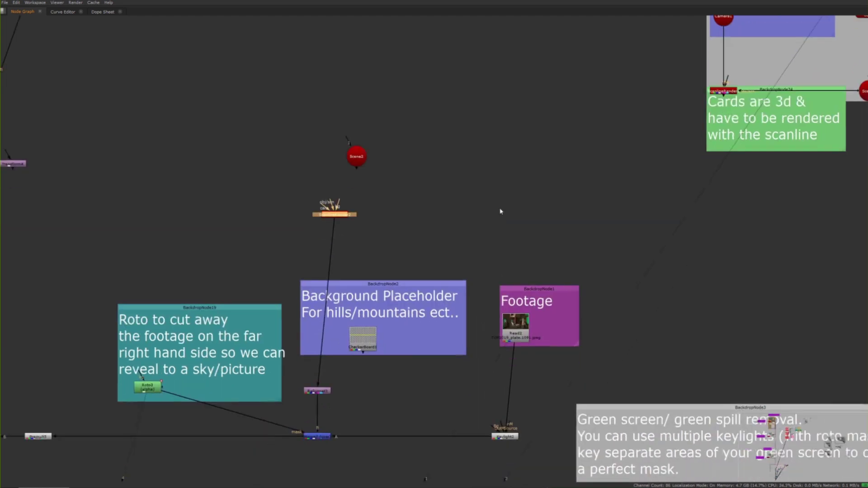
Examine the new render branch, the Reformat node and merge it feeds, and the existing 3D card setup
middle_click_drag(500, 209, 314, 318)
scroll(372, 277, "down", 2)
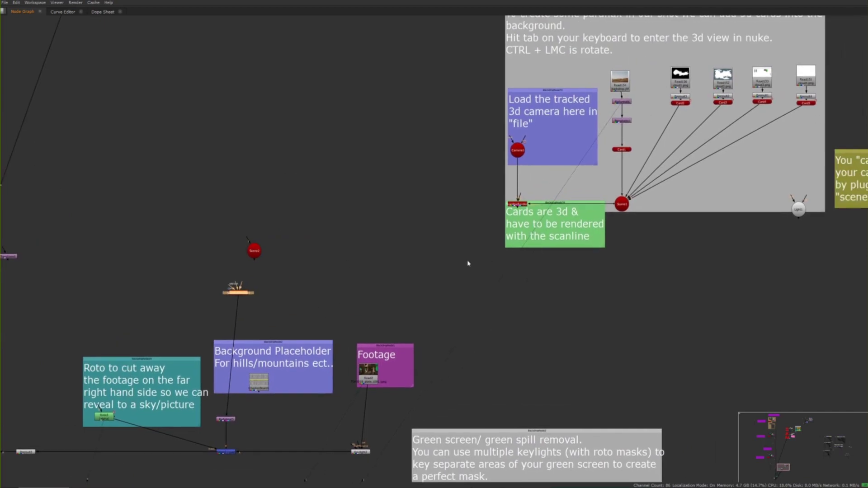
middle_click_drag(467, 263, 513, 247)
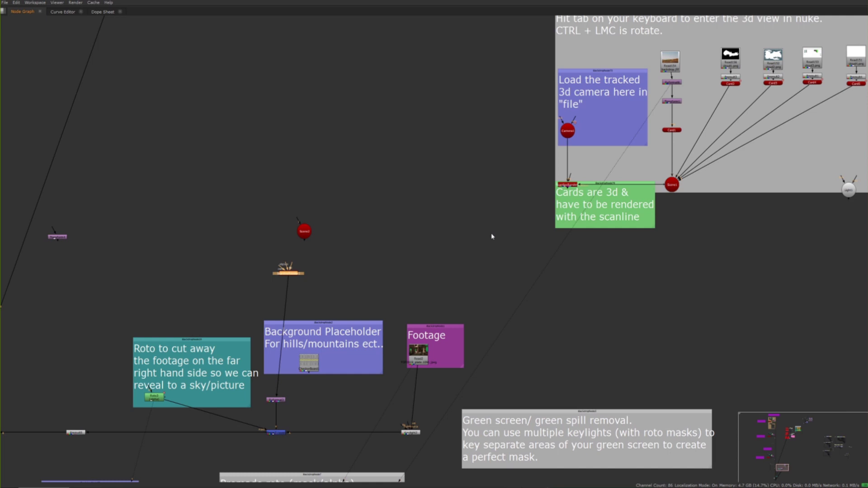
middle_click_drag(295, 163, 269, 157)
middle_click_drag(302, 220, 326, 157)
middle_click_drag(333, 238, 331, 218)
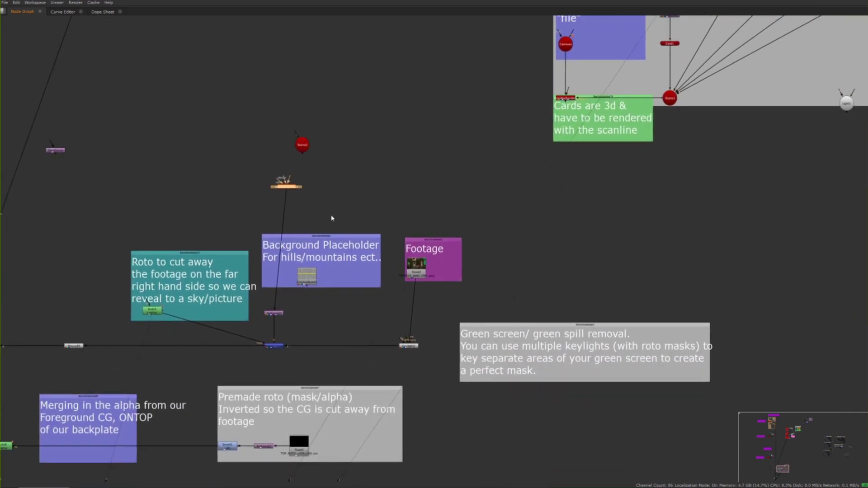
left_click_drag(297, 310, 248, 335)
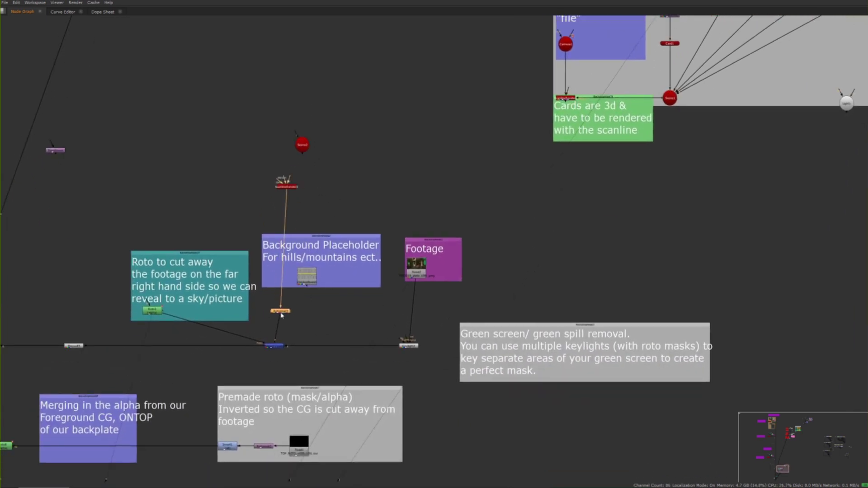
scroll(275, 317, "up", 3)
middle_click_drag(299, 336, 293, 391)
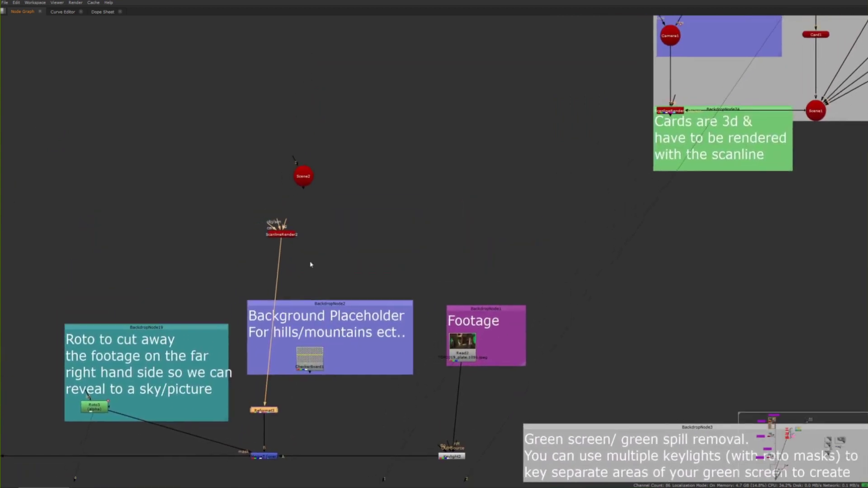
middle_click_drag(310, 263, 290, 313)
left_click(283, 264)
middle_click_drag(273, 267, 241, 296)
scroll(270, 263, "down", 2)
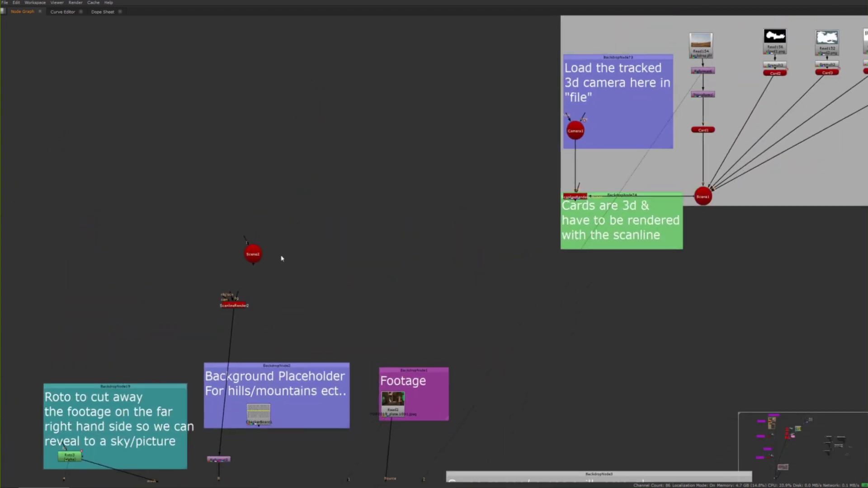
key("Tab")
type("csam")
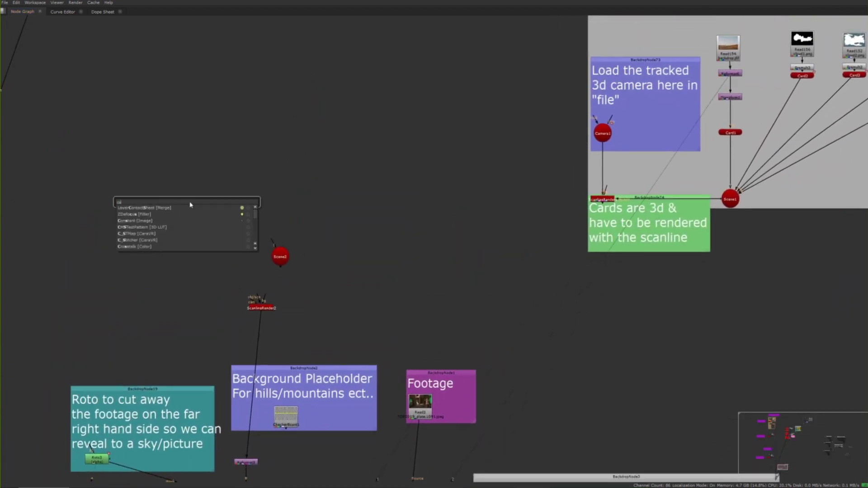
key("BackSpace")
key("BackSpace")
key("BackSpace")
key("BackSpace")
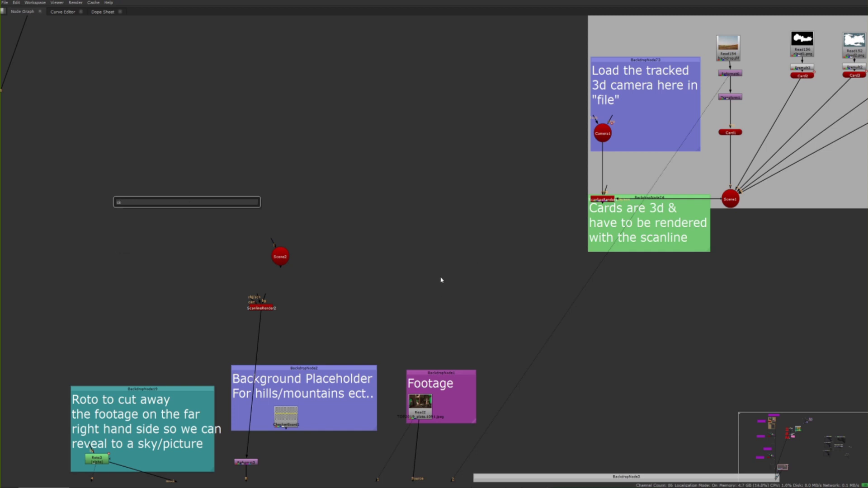
key("Escape")
Duplicate the tracked Camera1 node and place the copy above the new Scene node
left_click_drag(624, 122, 578, 150)
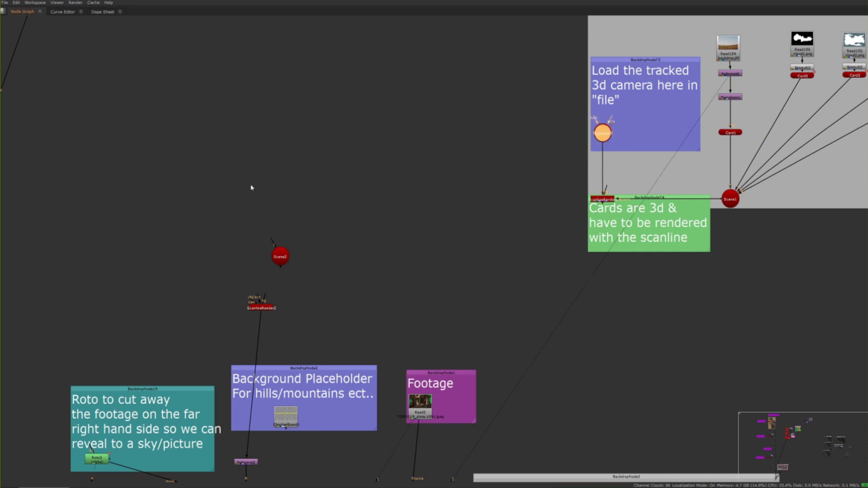
middle_click_drag(290, 195, 296, 205)
key("space")
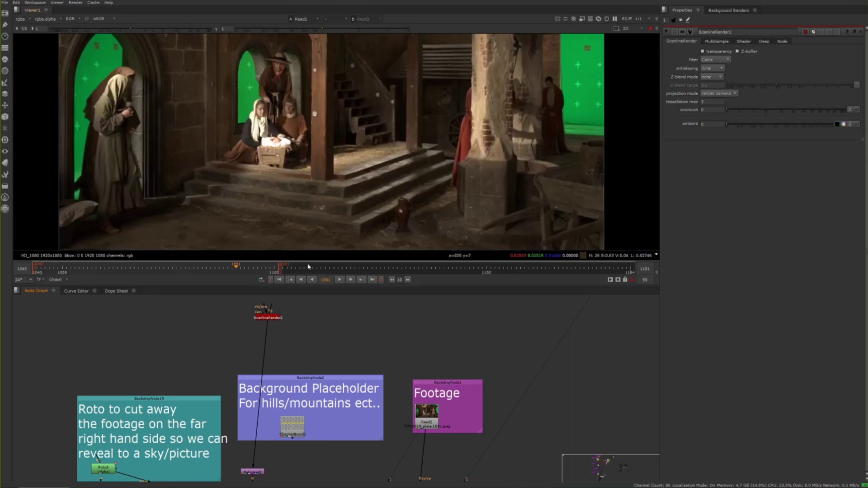
middle_click_drag(315, 343, 369, 442)
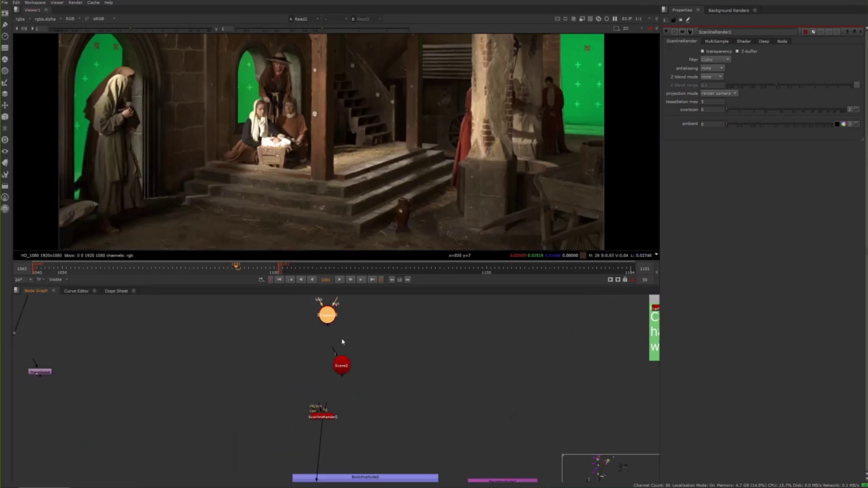
left_click_drag(327, 320, 322, 320)
Check the ScanlineRender settings, then the copied camera's projection settings and tracked camera file import settings
left_click(741, 41)
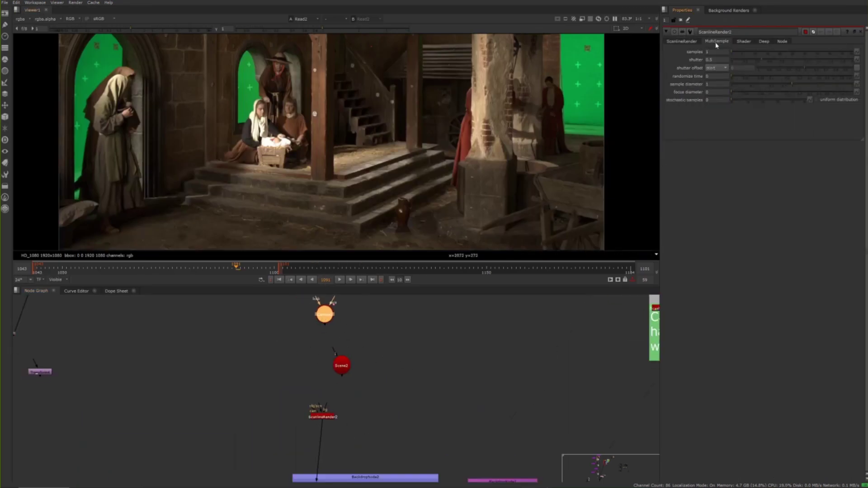
left_click(763, 41)
left_click(681, 41)
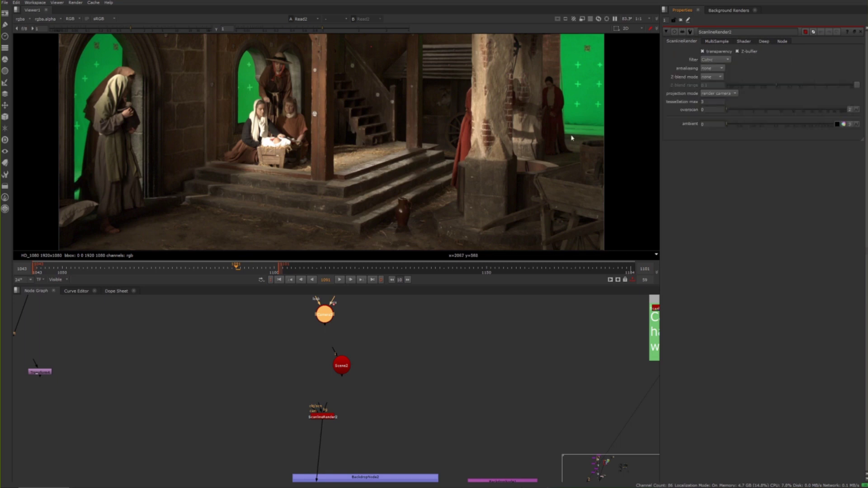
left_click(295, 327)
double_click(322, 315)
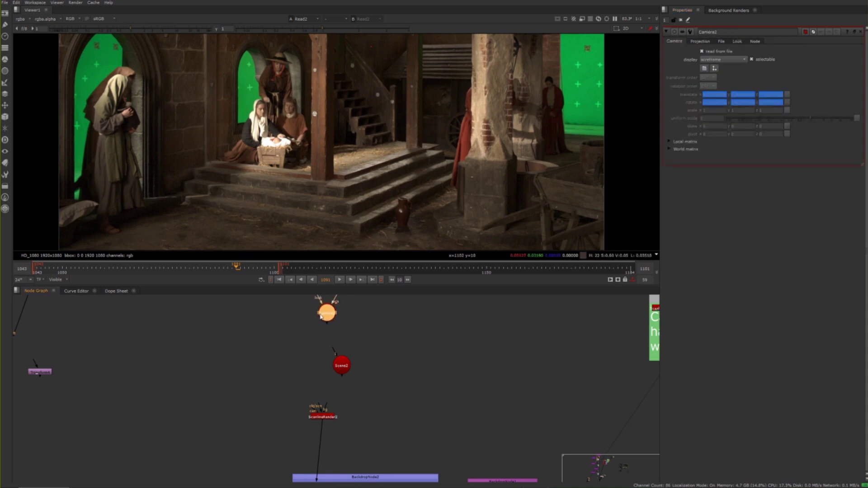
left_click(700, 42)
left_click(723, 41)
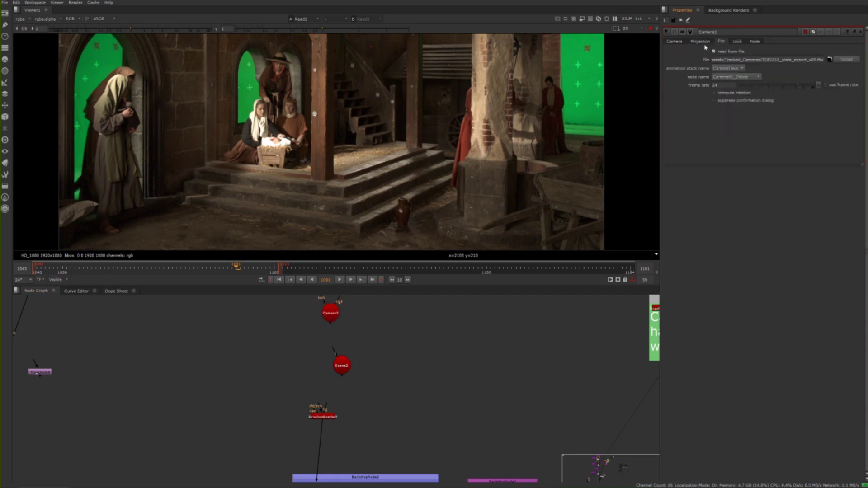
left_click(701, 42)
left_click(720, 41)
middle_click_drag(312, 330, 270, 347)
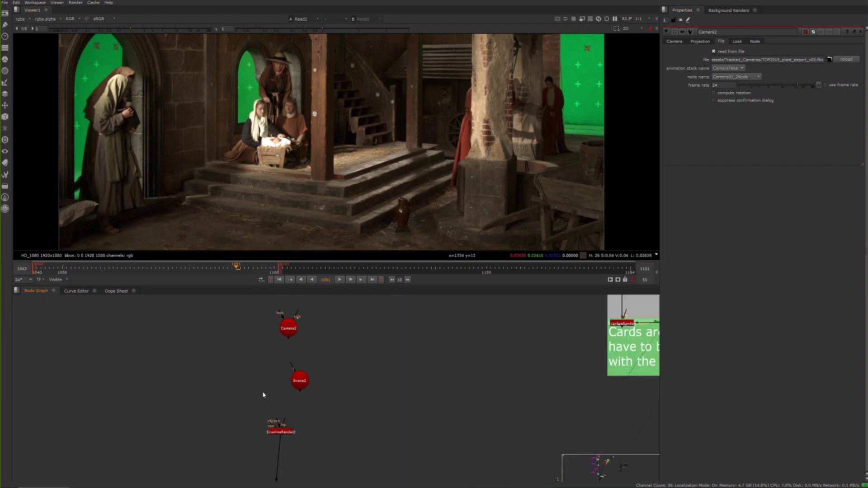
Connect the new ScanlineRender's obj/scn input to the Scene2 node and move Scene2 out to its right
key("space")
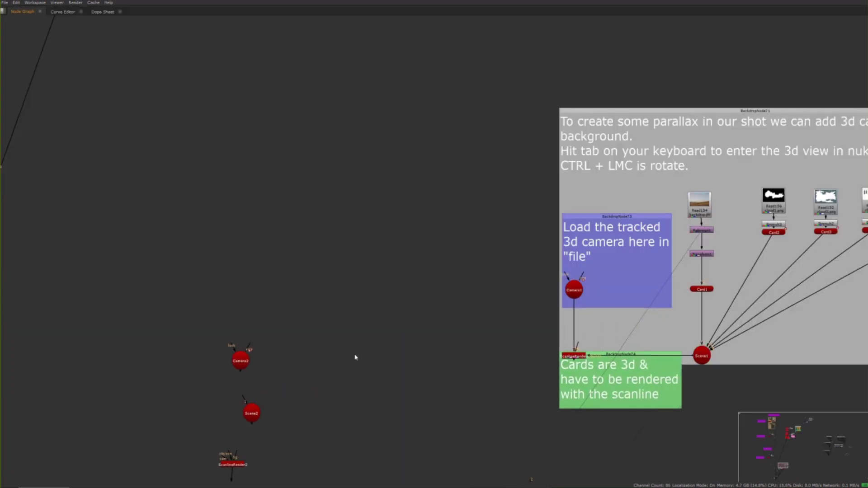
scroll(348, 292, "up", 3)
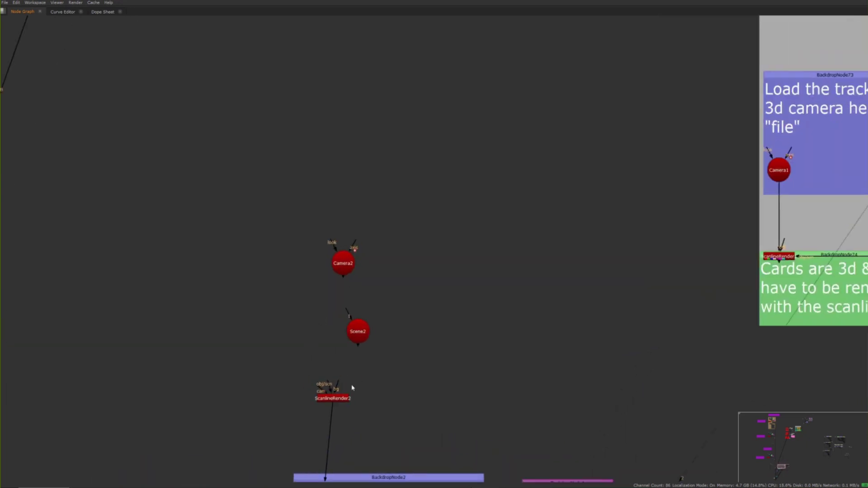
middle_click_drag(409, 367, 320, 388)
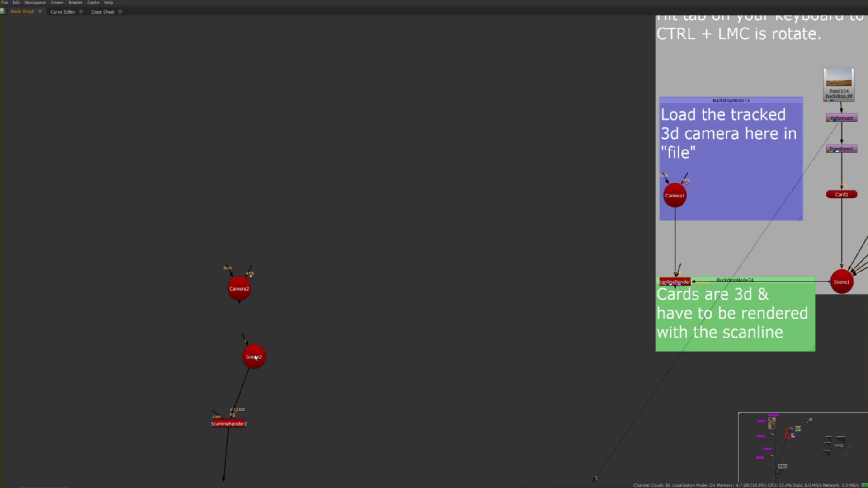
left_click_drag(255, 358, 355, 382)
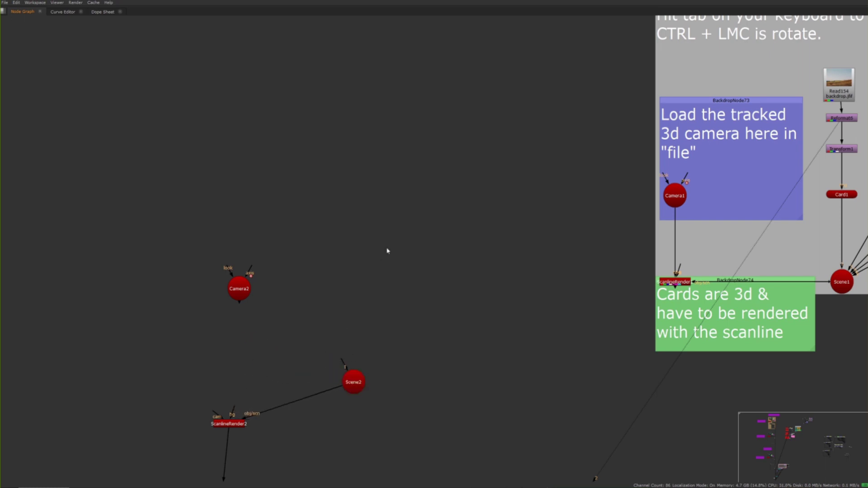
Add a Card node and position it directly above the Scene2 node
key("Tab")
type("sc")
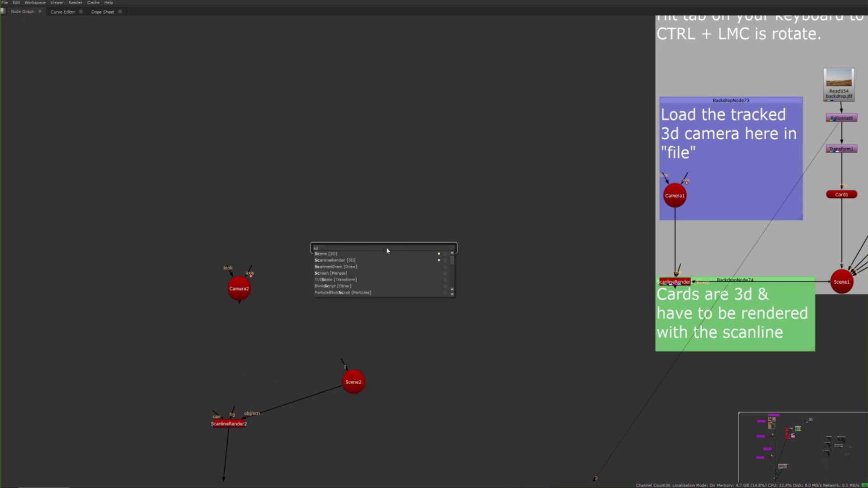
key("BackSpace")
key("BackSpace")
type("card")
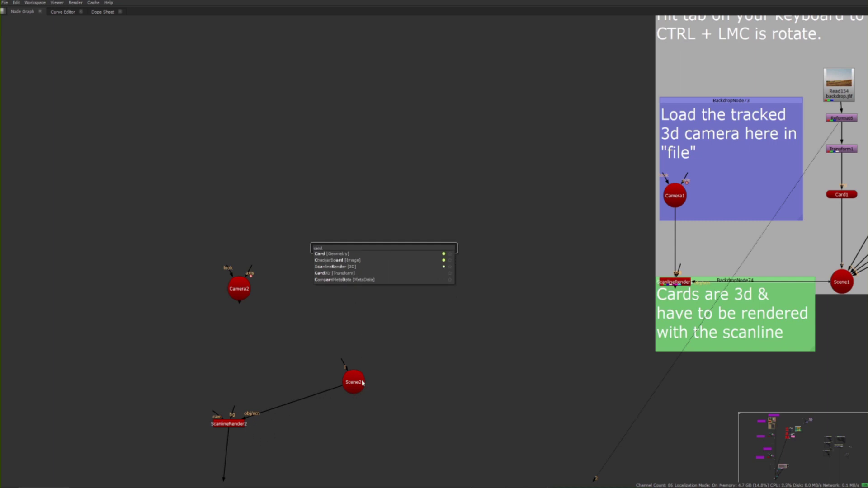
key("Return")
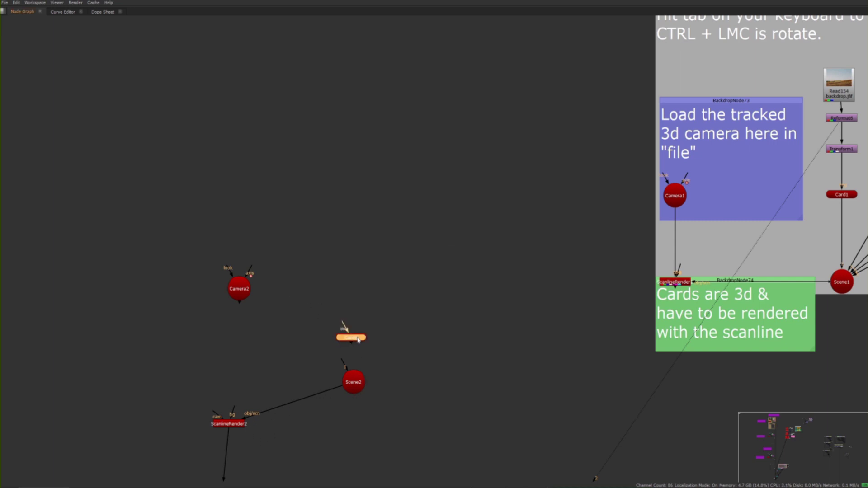
left_click_drag(357, 340, 352, 318)
Connect the new ScanlineRender's cam input to Camera2 and reposition the camera above the render node
middle_click_drag(285, 324, 297, 279)
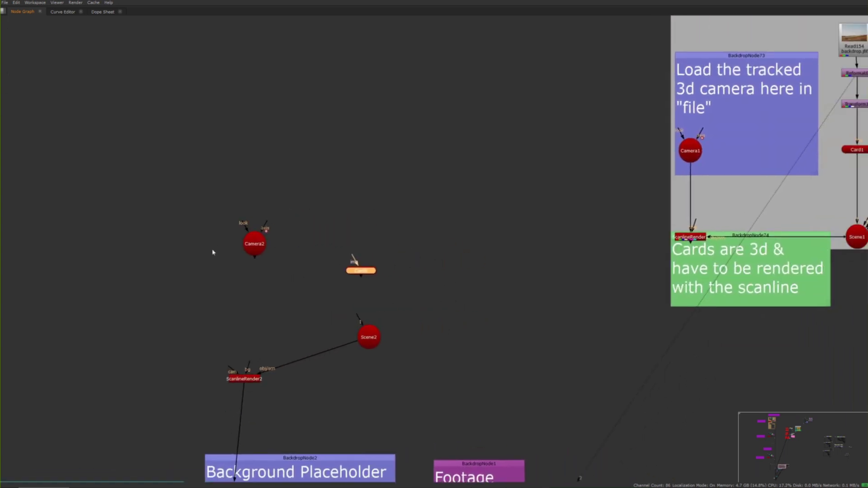
left_click_drag(237, 372, 250, 264)
middle_click_drag(275, 265, 298, 268)
left_click_drag(282, 265, 281, 282)
Select the original Camera1 node in the finished card setup and disable it
scroll(281, 283, "down", 4)
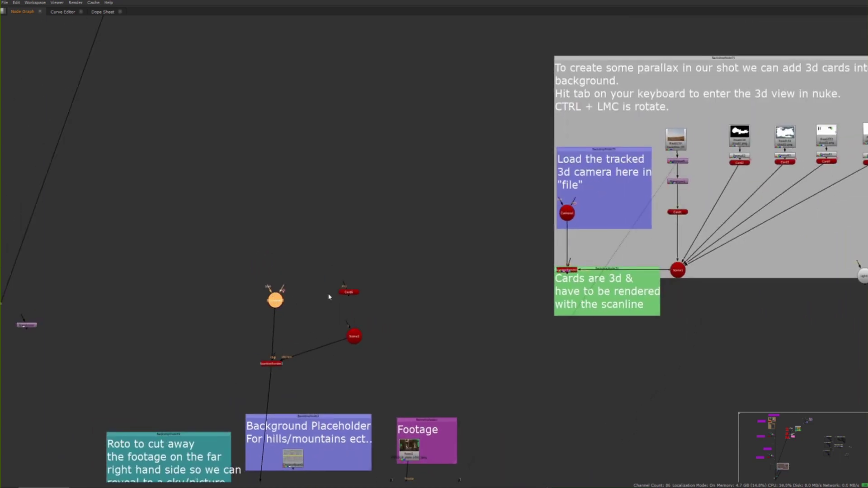
left_click_drag(532, 172, 602, 292)
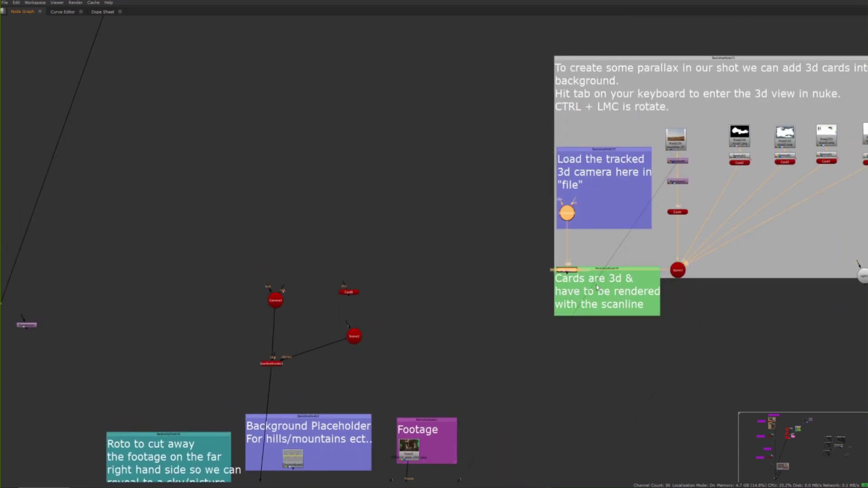
left_click_drag(518, 240, 587, 197)
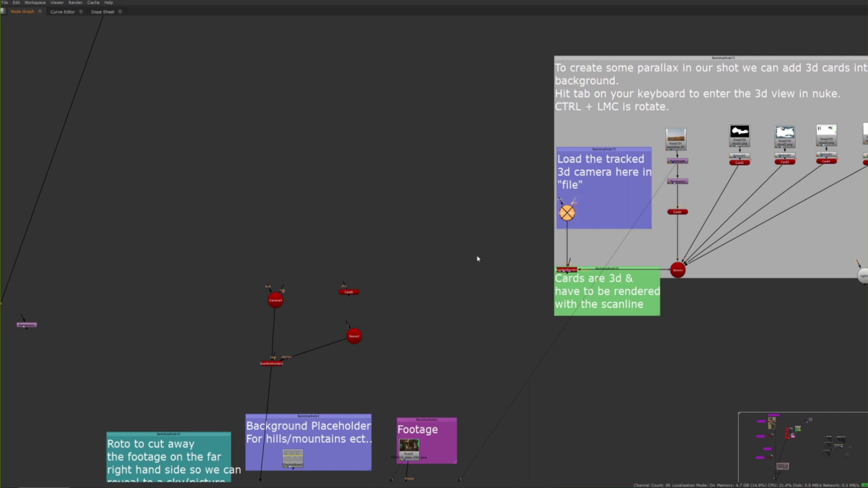
Switch the viewer to the 3D view and orbit around the origin grid to inspect the scene
key("space")
key("Tab")
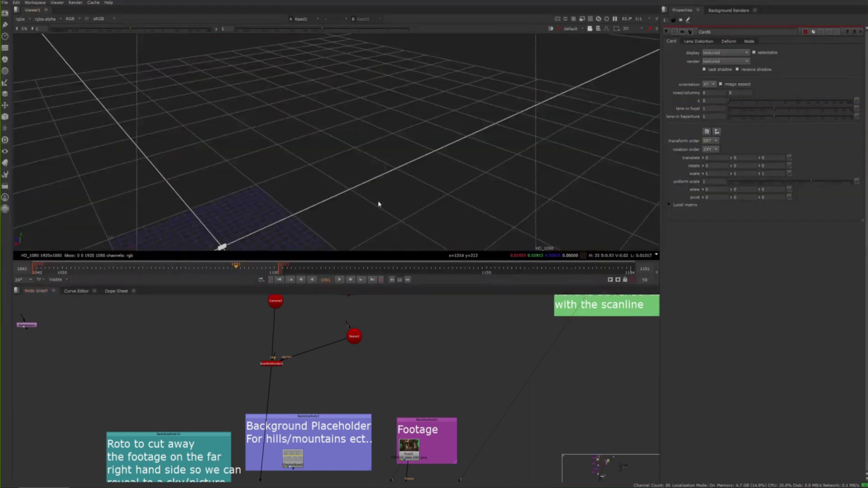
middle_click_drag(378, 203, 401, 155)
left_click_drag(401, 156, 392, 171, "ctrl")
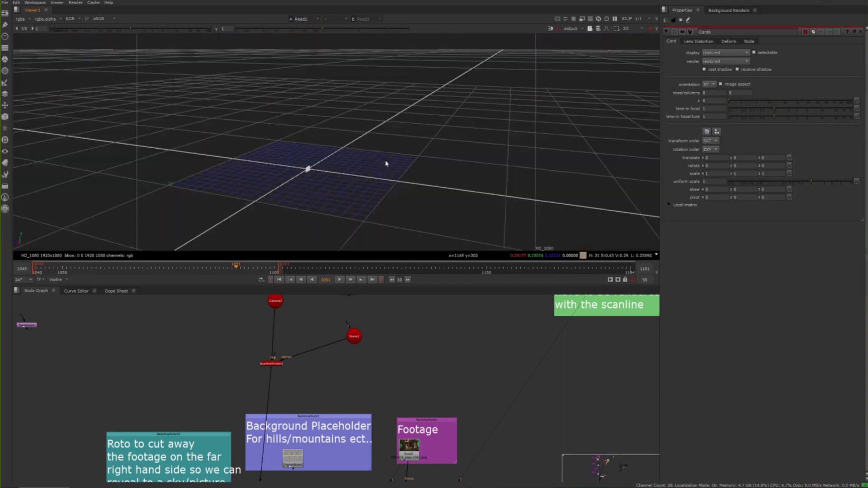
Enlarge the 3D viewer and orbit around the small card at the origin to inspect it from several angles
key("space")
middle_click_drag(374, 198, 390, 170)
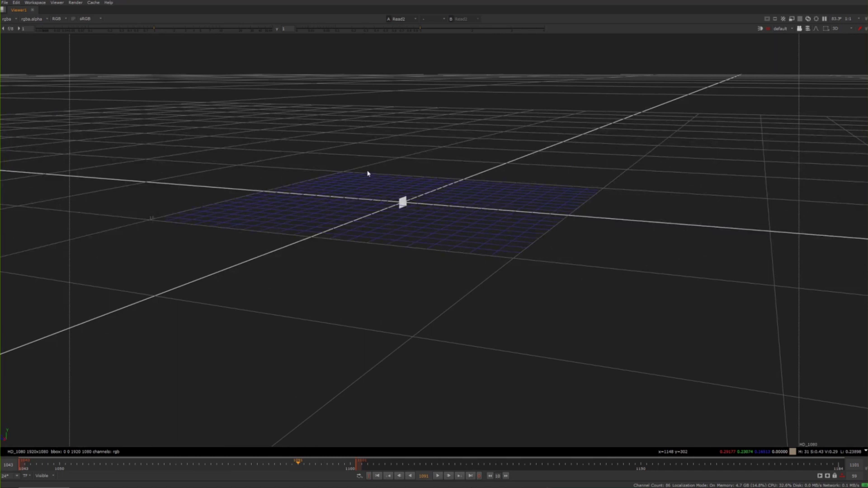
left_click_drag(368, 173, 419, 206, "ctrl")
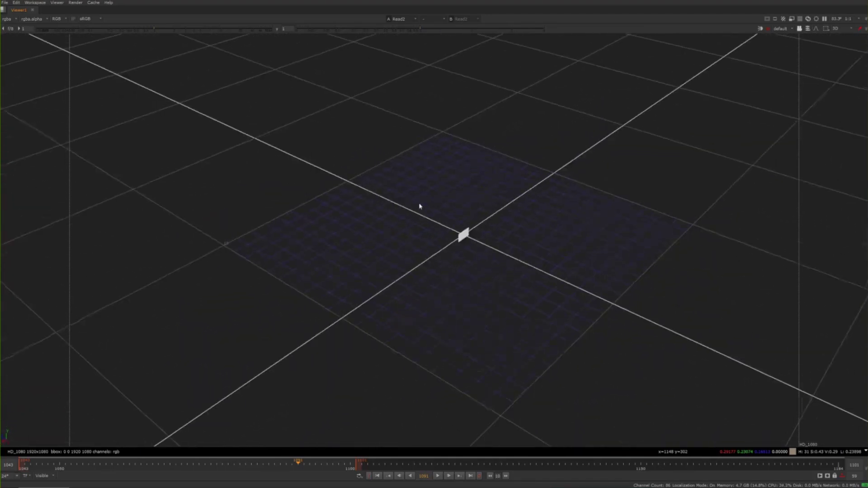
right_click(419, 206)
left_click_drag(416, 155, 377, 110, "ctrl")
mouse_move(413, 151)
left_mouse_down("ctrl")
mouse_move(402, 200)
mouse_move(419, 178)
mouse_move(355, 162)
mouse_move(477, 161)
mouse_move(377, 171)
mouse_move(428, 157)
mouse_move(424, 144)
left_mouse_up("ctrl")
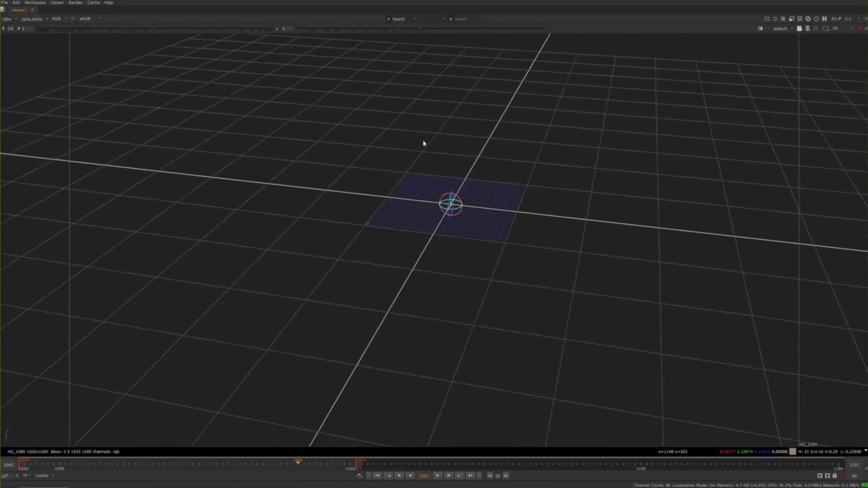
View the Merge7 composite in the 2D viewer to examine the keyed-out background areas
key("Tab")
key("space")
key("space")
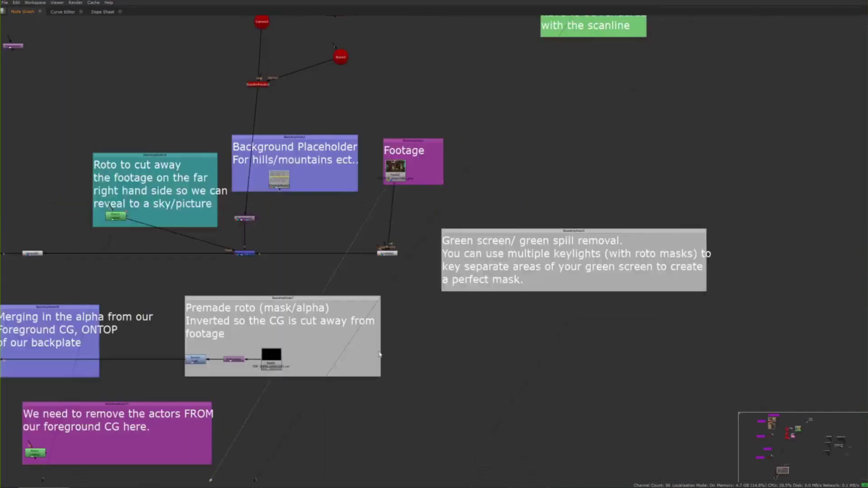
middle_click_drag(342, 336, 424, 408)
left_click(323, 325)
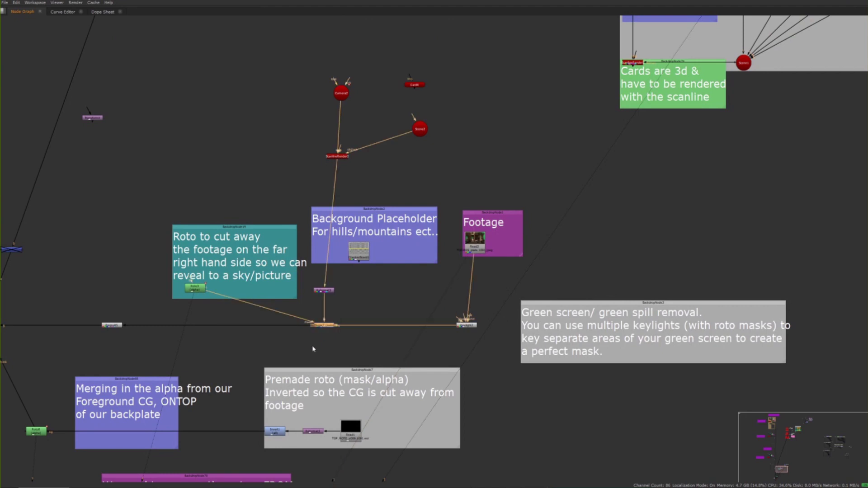
key("space")
key("space")
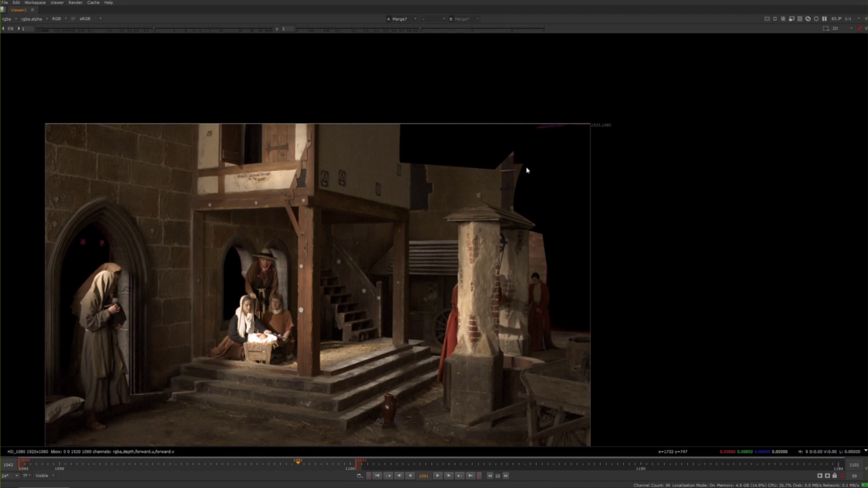
key("space")
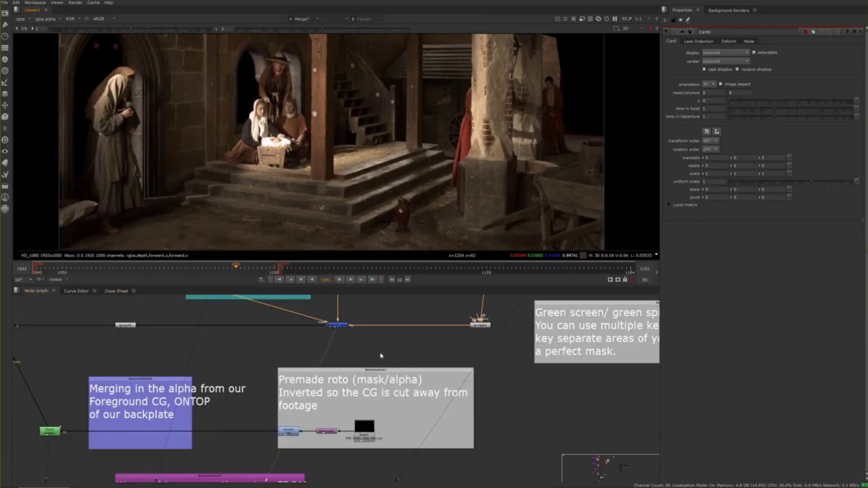
Connect the Card6 node to the Scene2 node and shift the card slightly to sit above it
key("space")
middle_click_drag(393, 238, 463, 471)
middle_click_drag(490, 101, 458, 230)
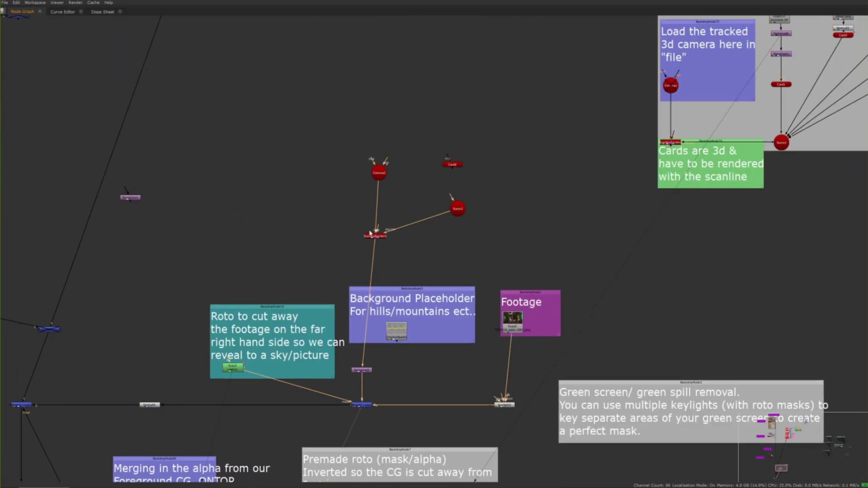
middle_click_drag(380, 158, 354, 198)
scroll(406, 210, "up", 4)
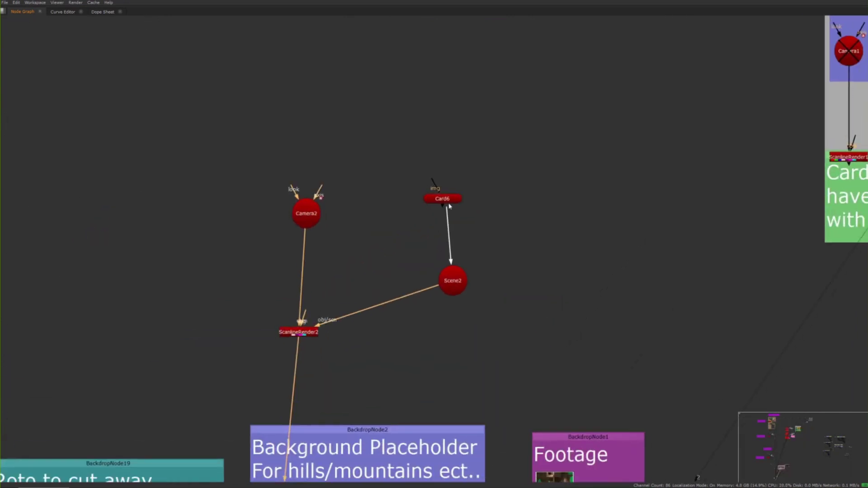
left_click_drag(448, 202, 445, 200)
left_click_drag(445, 200, 466, 204)
middle_click_drag(349, 320, 376, 251)
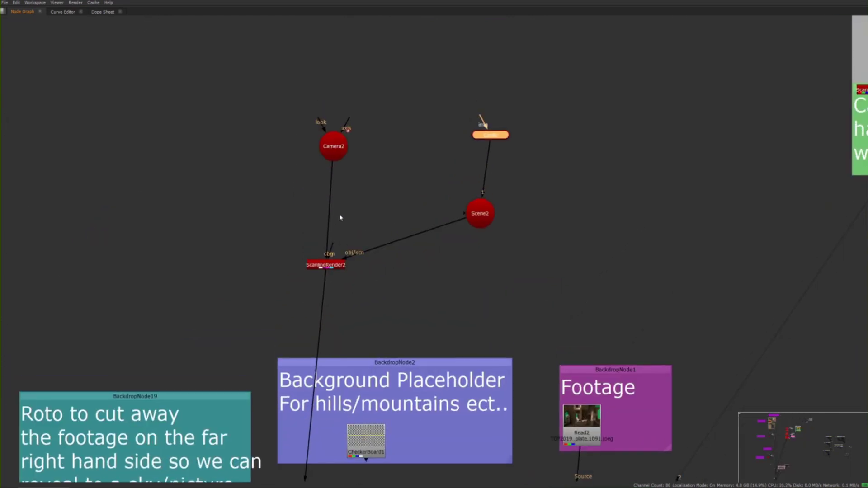
View the ScanlineRender2 output in the 3D viewer and inspect the card's position relative to Camera2
left_click(281, 318)
key("1")
key("space")
key("space")
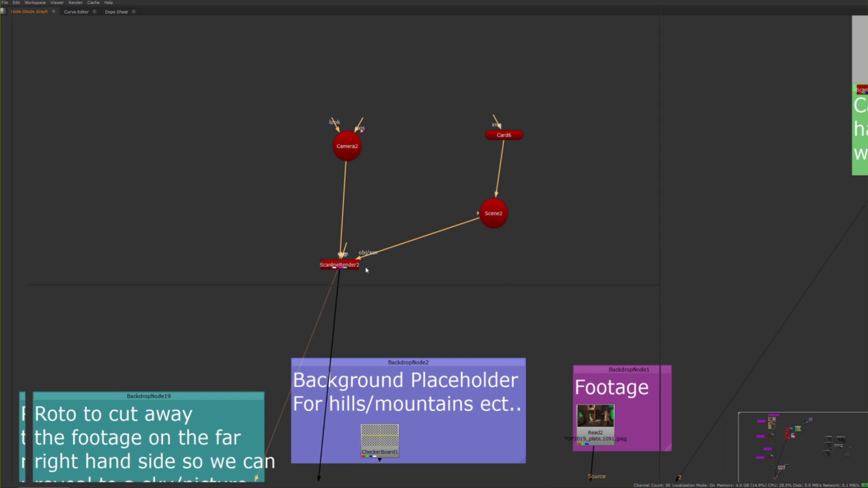
key("Tab")
left_click_drag(371, 259, 507, 260, "ctrl")
left_click(496, 269)
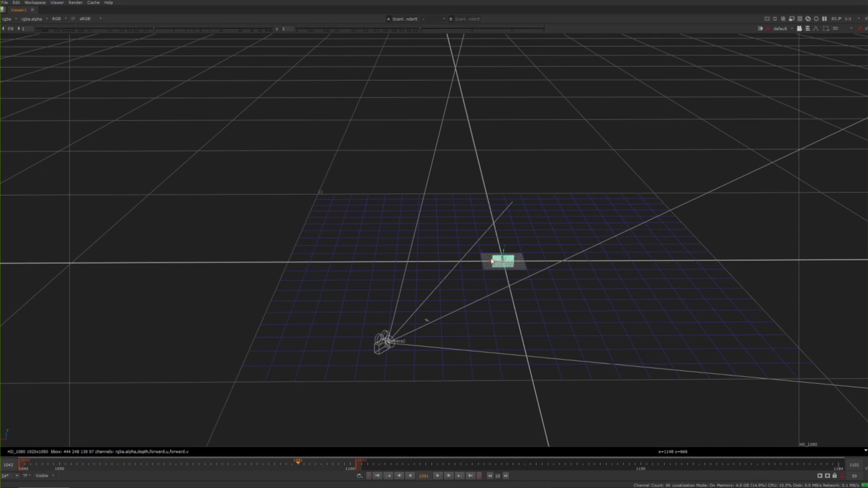
key("space")
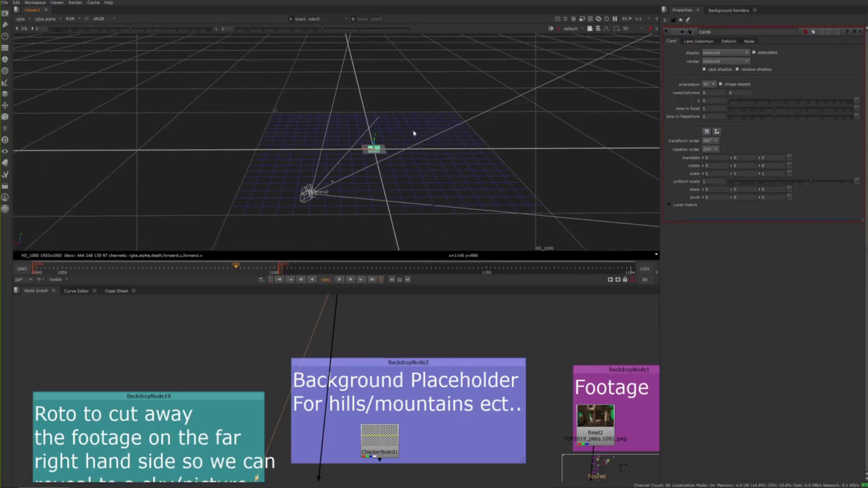
Rotate Card6 about -36 degrees around Y and move it away from the origin, in front of Camera2
left_click_drag(413, 133, 309, 116, "ctrl")
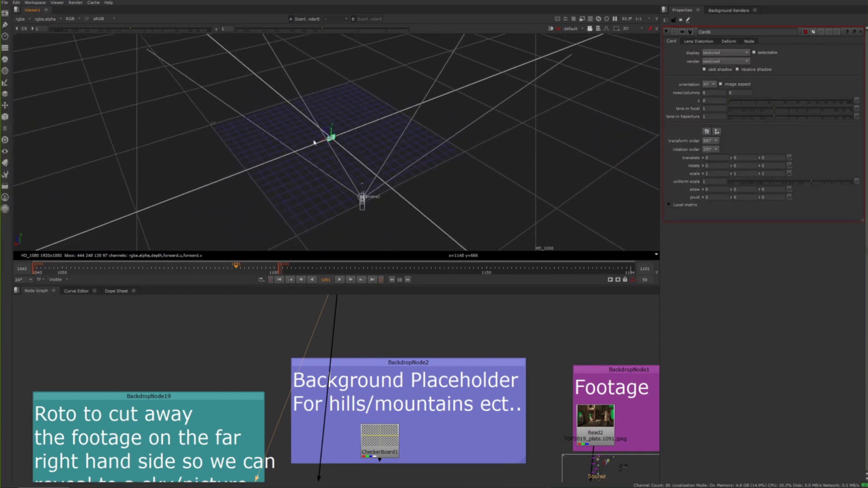
left_click_drag(392, 203, 358, 167, "ctrl")
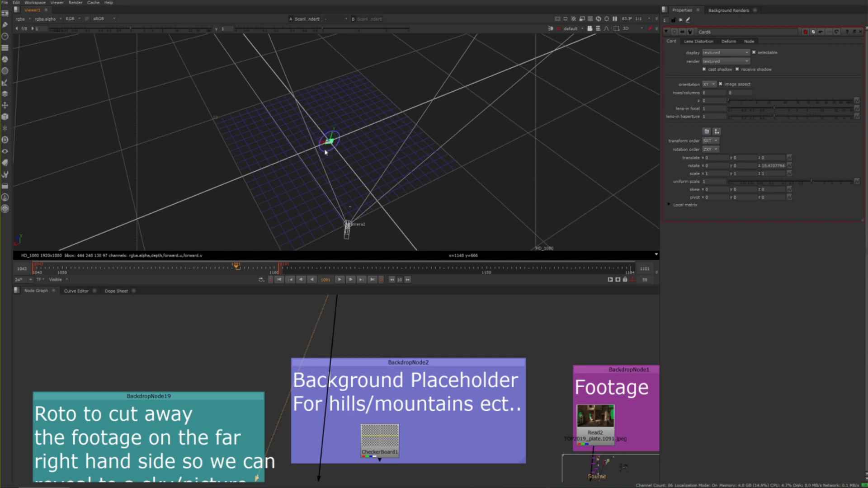
scroll(352, 150, "up", 4)
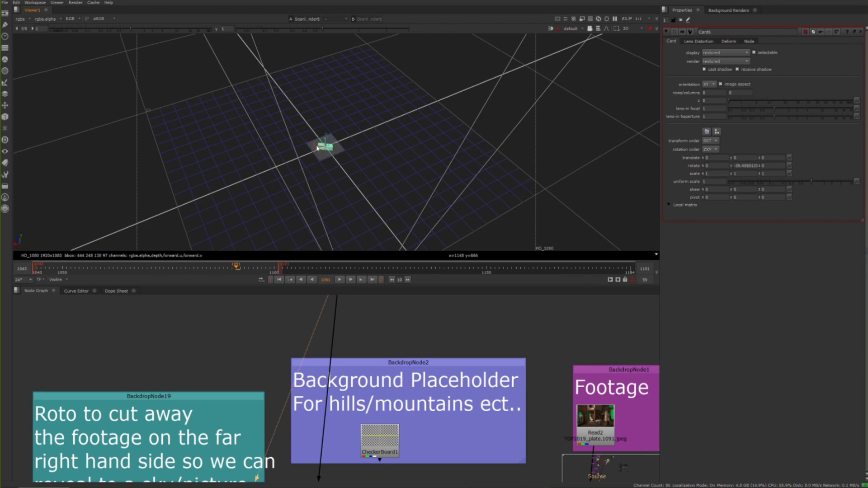
left_click_drag(377, 158, 385, 159)
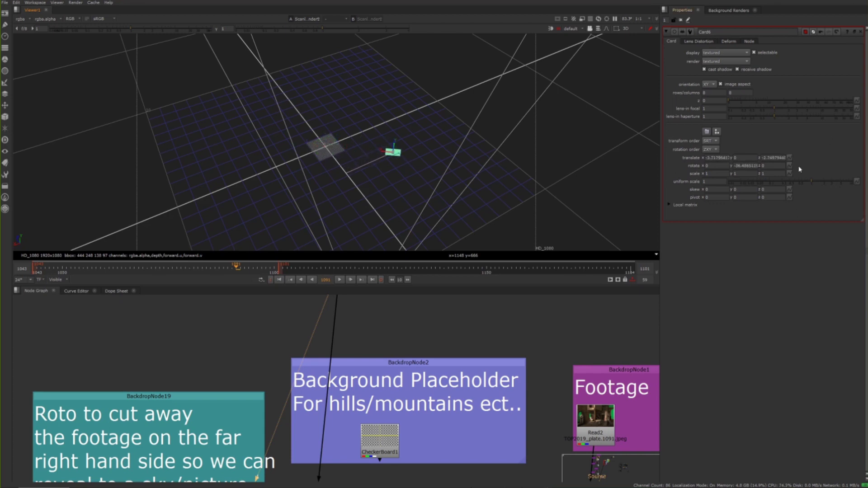
mouse_move(423, 147)
middle_mouse_down("alt")
mouse_move(427, 131)
mouse_move(430, 152)
middle_mouse_up("alt")
left_click_drag(430, 152, 394, 135, "ctrl")
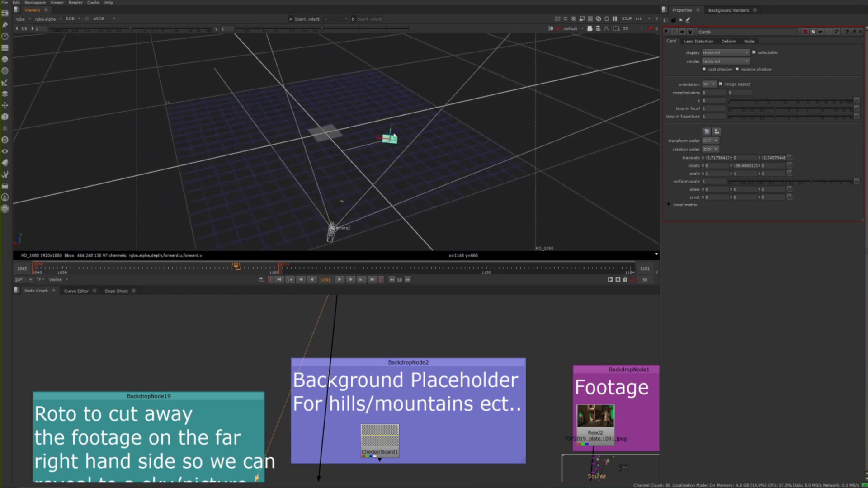
Set Card6's scale to 10 in X, Y and Z
double_click(715, 174)
type("10")
key("Return")
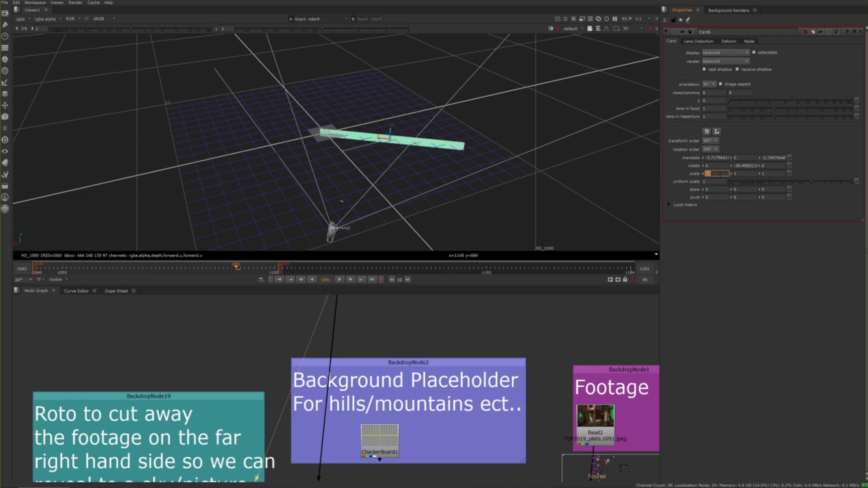
key("Tab")
type("10")
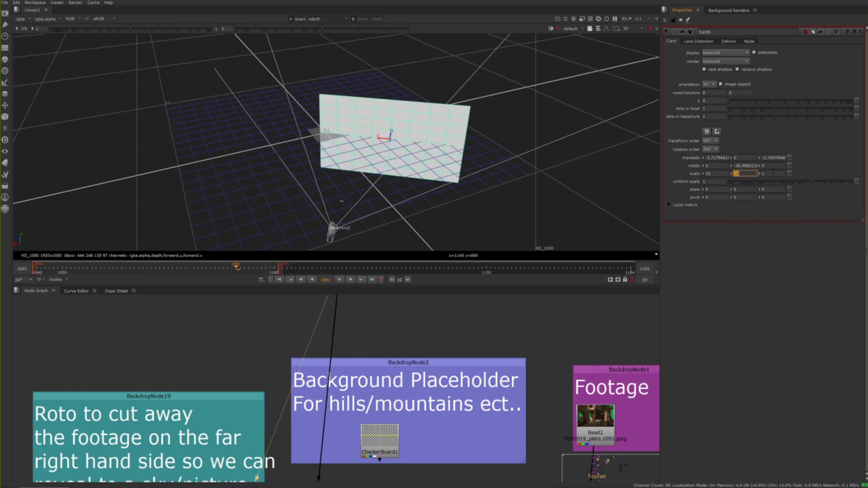
key("Tab")
mouse_move(253, 185)
left_mouse_down("ctrl")
mouse_move(237, 180)
mouse_move(259, 181)
left_mouse_up("ctrl")
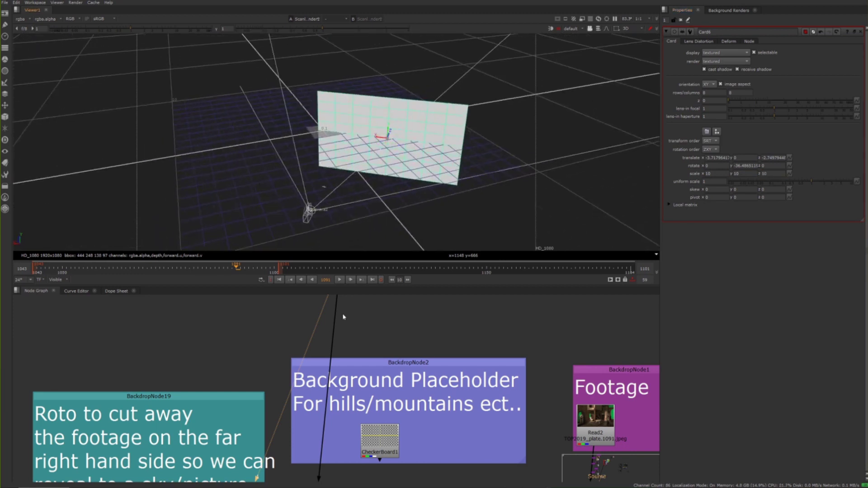
Switch back to the 2D view and display the Merge7 composite, framing its upper background area
middle_click_drag(343, 317, 324, 332)
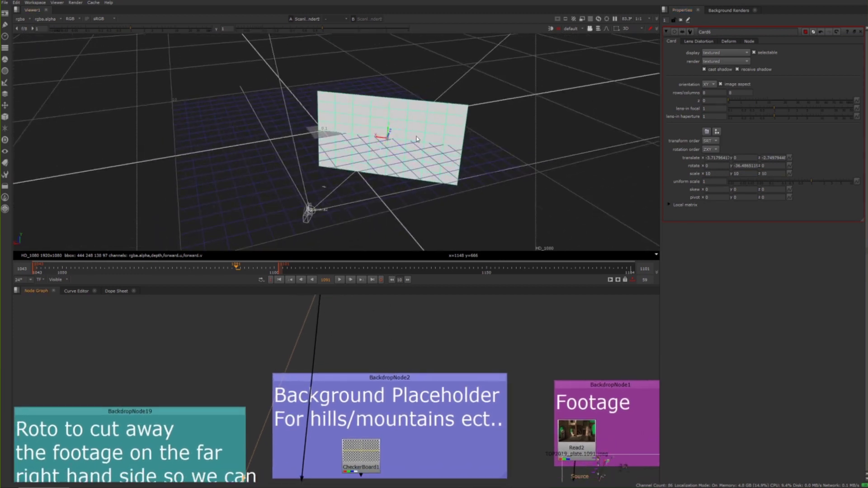
key("Tab")
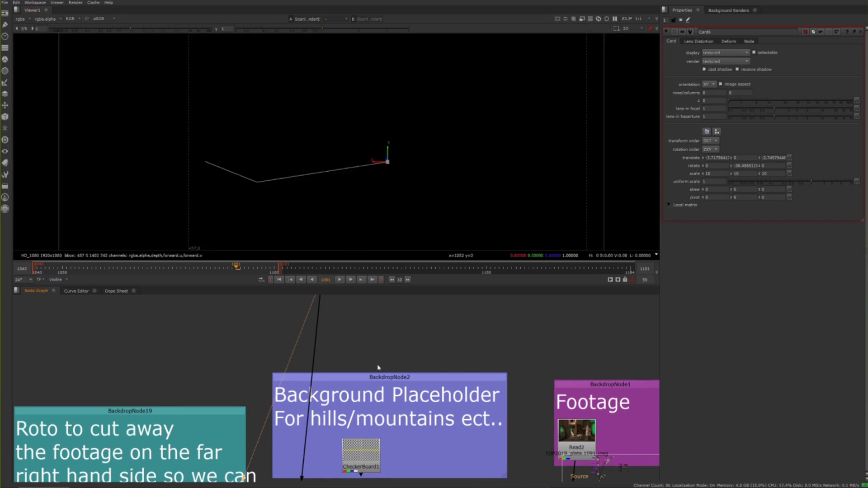
scroll(381, 381, "down", 5)
left_click(355, 425)
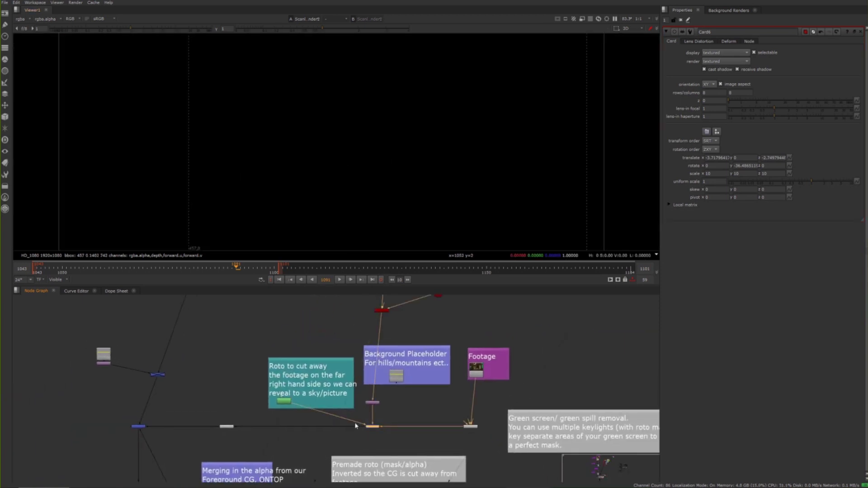
key("1")
middle_click_drag(405, 174, 400, 206)
key("Tab")
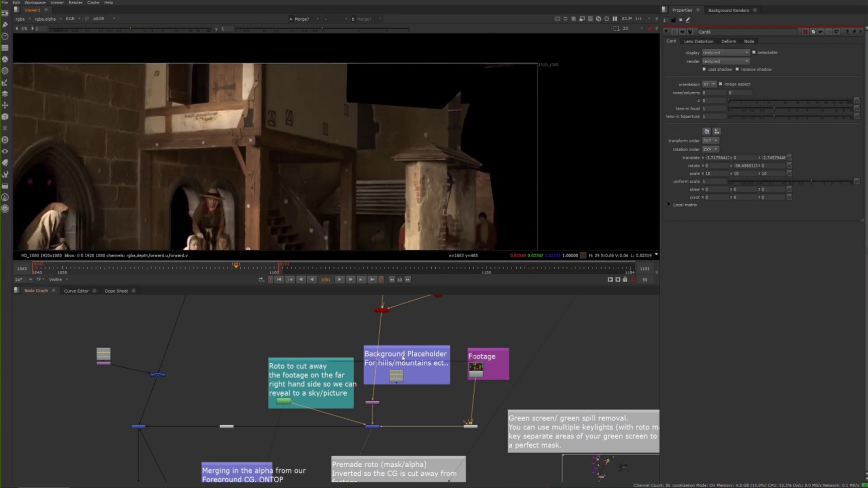
Move the CheckerBoard1 node out of the Background Placeholder backdrop to above Card6 and connect it to the card's img input
left_click(402, 343)
middle_click_drag(352, 328, 376, 374)
key("space")
middle_click_drag(416, 397, 409, 379)
scroll(410, 378, "up", 3)
left_click_drag(421, 362, 465, 145)
middle_click_drag(465, 145, 429, 174)
left_click(363, 220)
middle_click_drag(424, 178, 402, 195, "alt")
left_click_drag(456, 251, 433, 207)
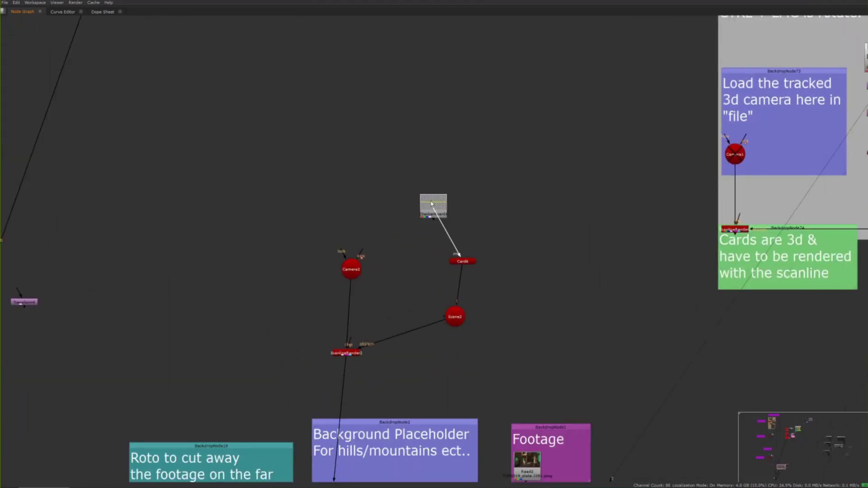
Check the checkerboard card in the Merge2 result, and return the viewer to the Merge7 composite
key("space")
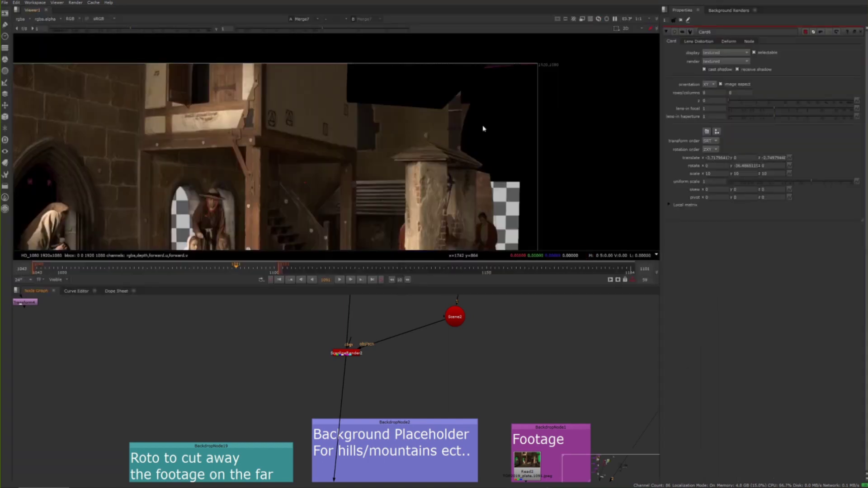
middle_click_drag(418, 364, 431, 301)
scroll(400, 338, "down", 2)
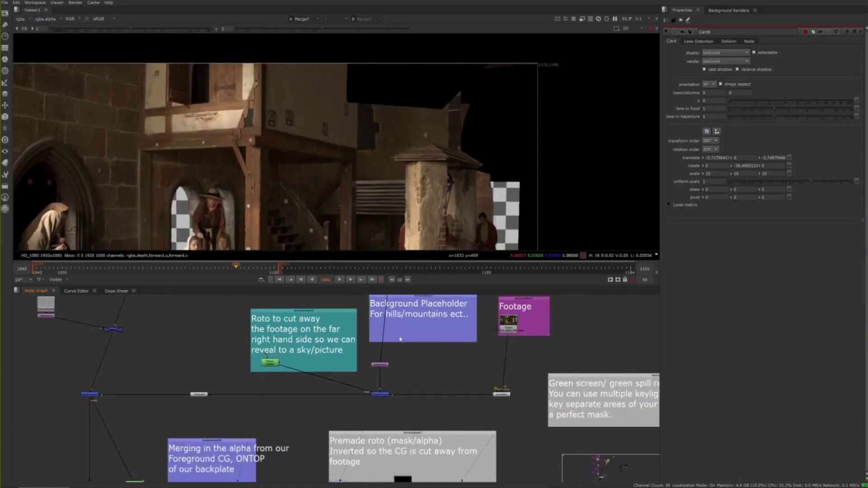
left_click(89, 394)
key("1")
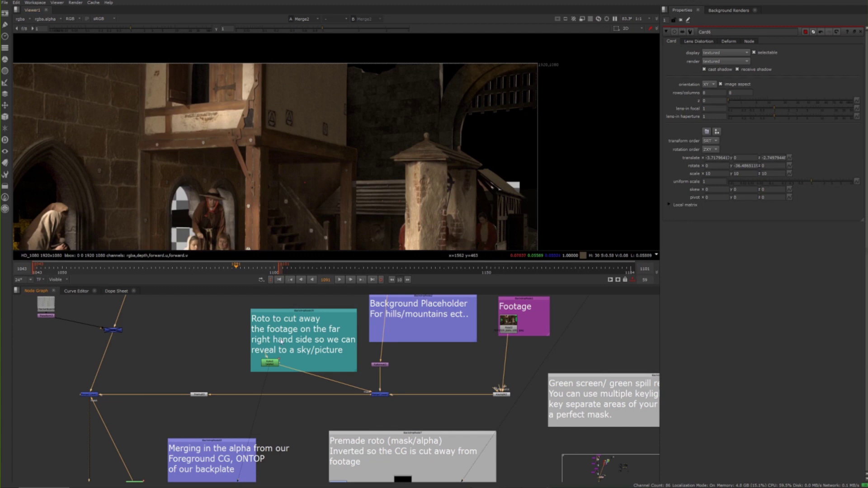
left_click(380, 394)
key("1")
middle_click_drag(339, 349, 265, 467)
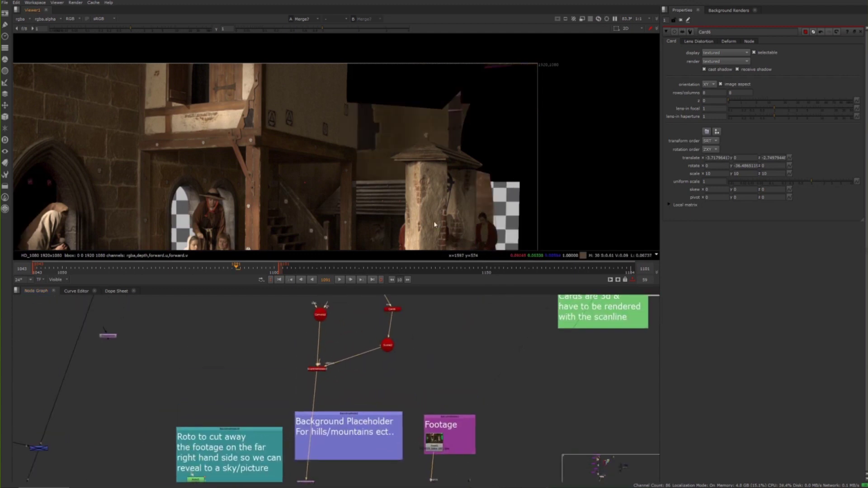
Raise Card6 along its Y axis so the checkerboard fills the open sky area above the buildings
left_click(395, 309)
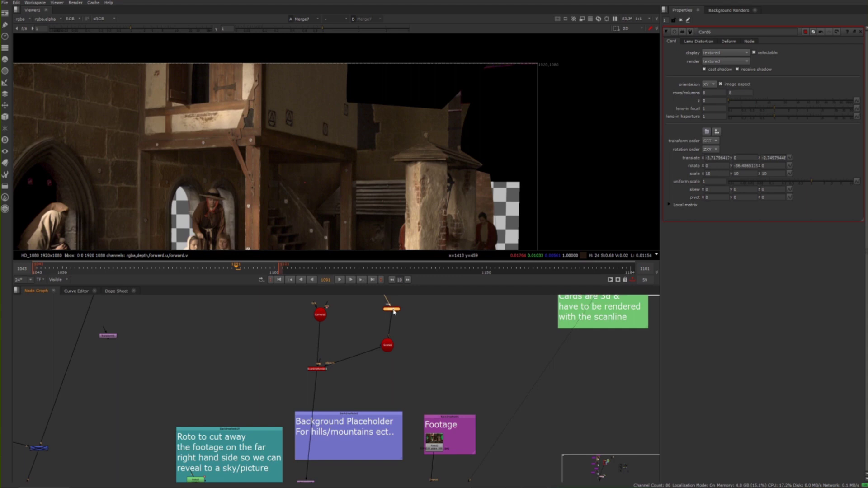
middle_click_drag(392, 312, 362, 334)
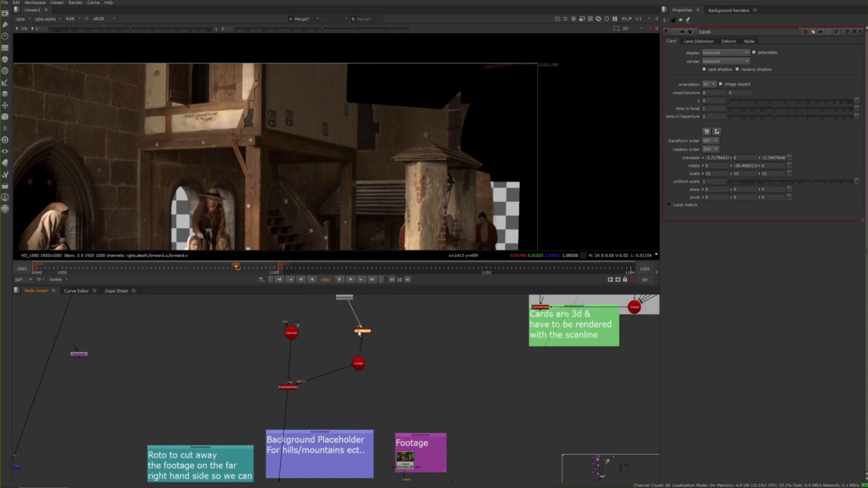
middle_click_drag(398, 246, 375, 159)
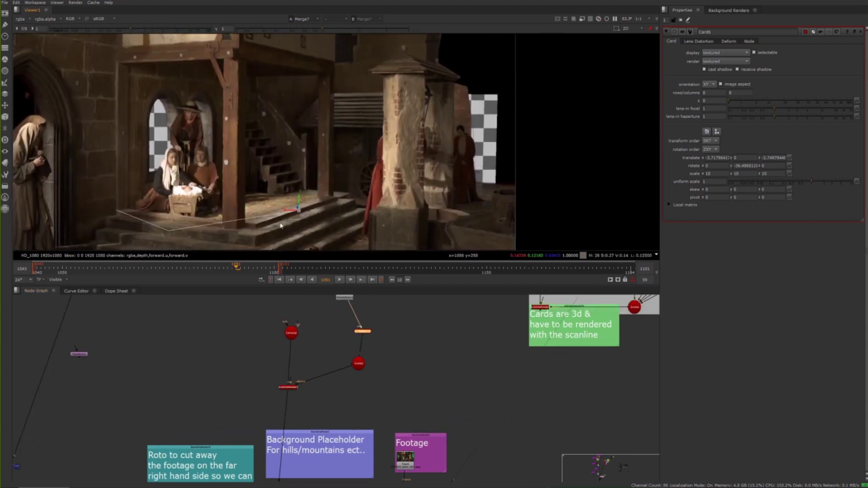
scroll(280, 225, "down", 4)
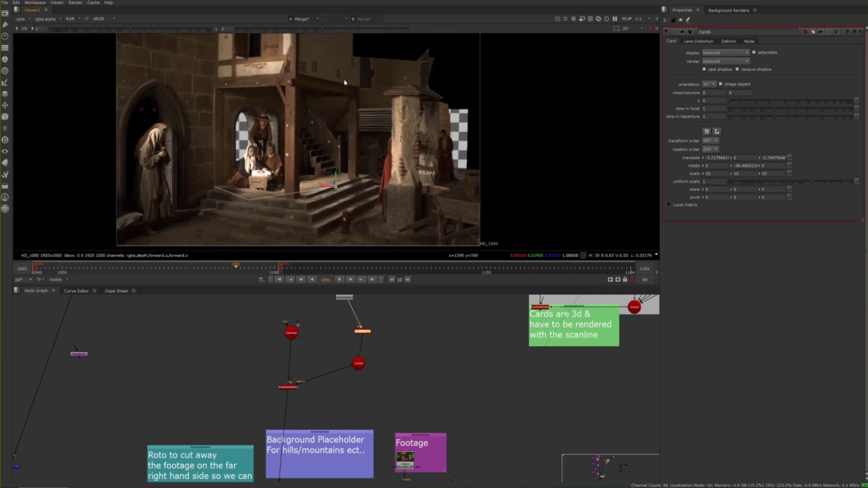
middle_click_drag(336, 176, 333, 192)
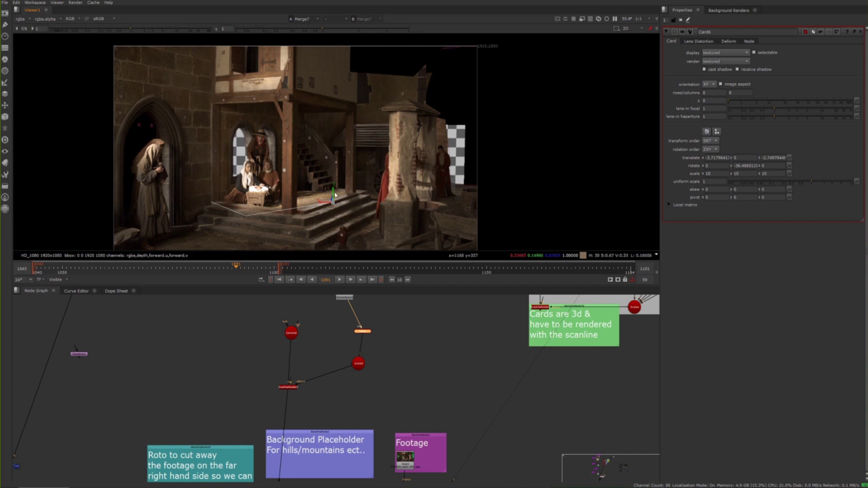
left_click_drag(334, 193, 335, 122)
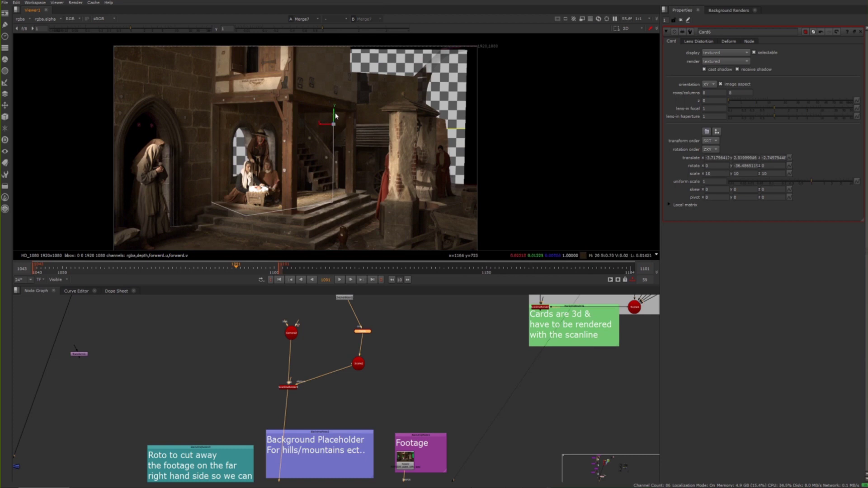
Fine-tune Card6's position to about X -4.16, Z -3.07 so the checkerboard reaches the footage's outer edge
left_click_drag(334, 115, 335, 123)
middle_click_drag(425, 123, 395, 140)
scroll(387, 150, "up", 3)
scroll(375, 157, "down", 2)
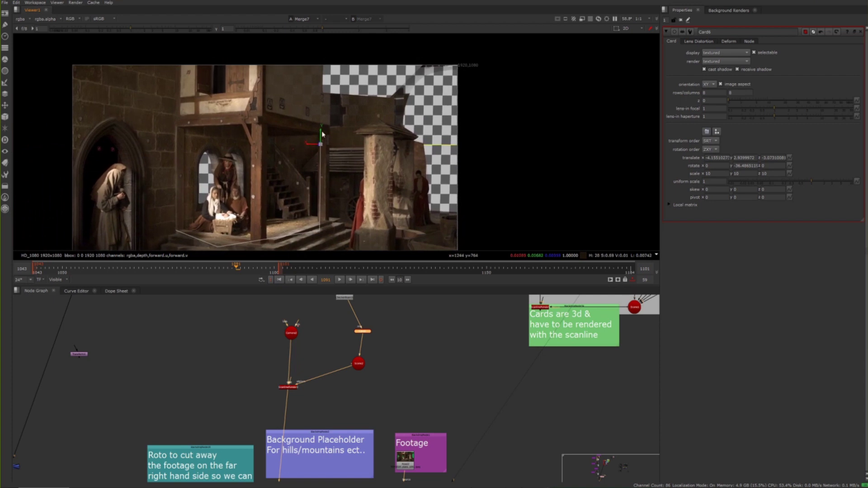
left_click_drag(322, 134, 322, 132)
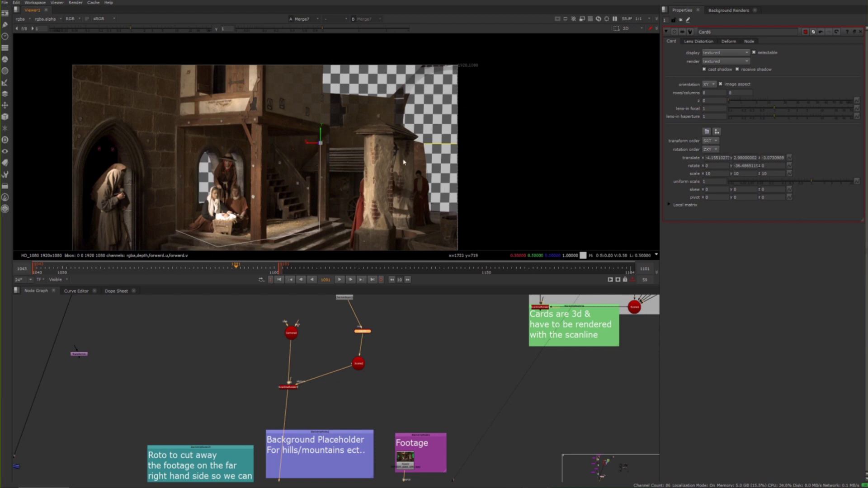
Detach the CheckerBoard1 node from Card6 and bring the Read154 backdrop.jfif node over beside it
middle_click_drag(331, 345, 311, 344)
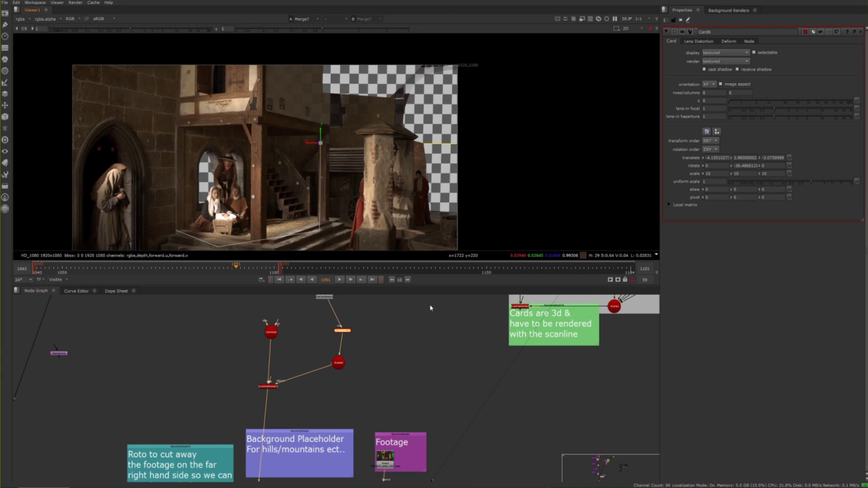
middle_click_drag(406, 363, 393, 405)
left_click_drag(315, 325, 337, 323)
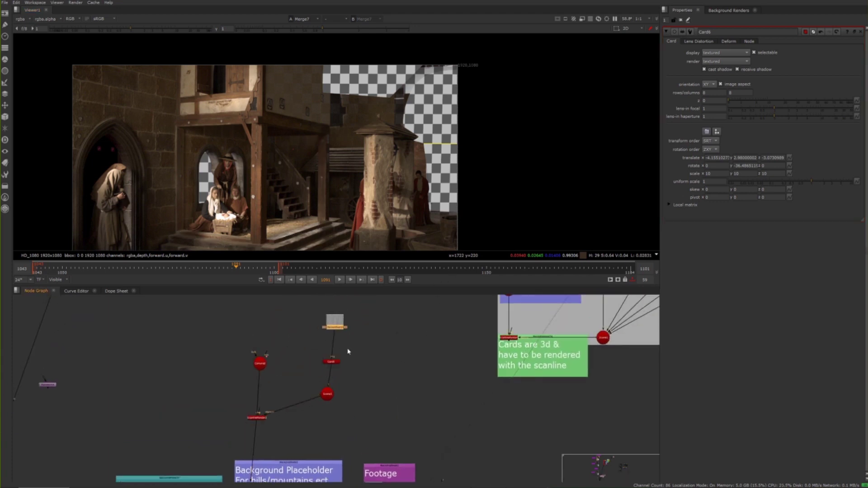
key("space")
scroll(411, 357, "up", 4)
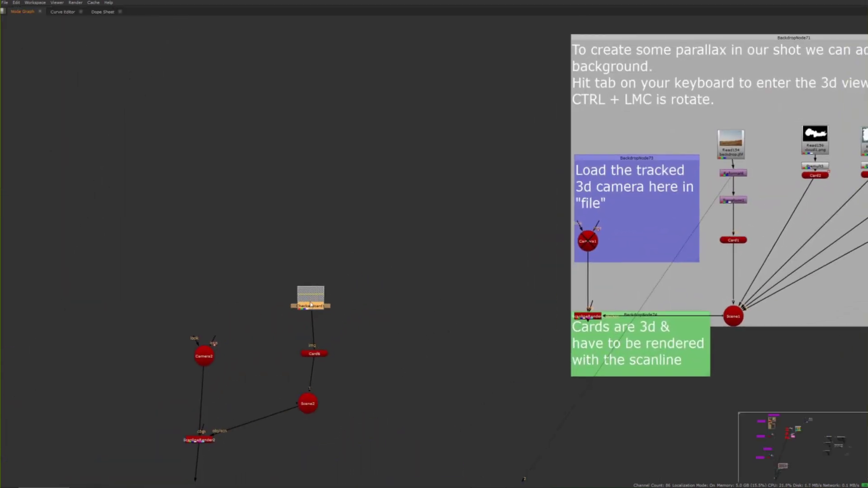
left_click_drag(309, 312, 289, 253)
left_click(356, 350)
left_click_drag(725, 152, 375, 267)
key("space")
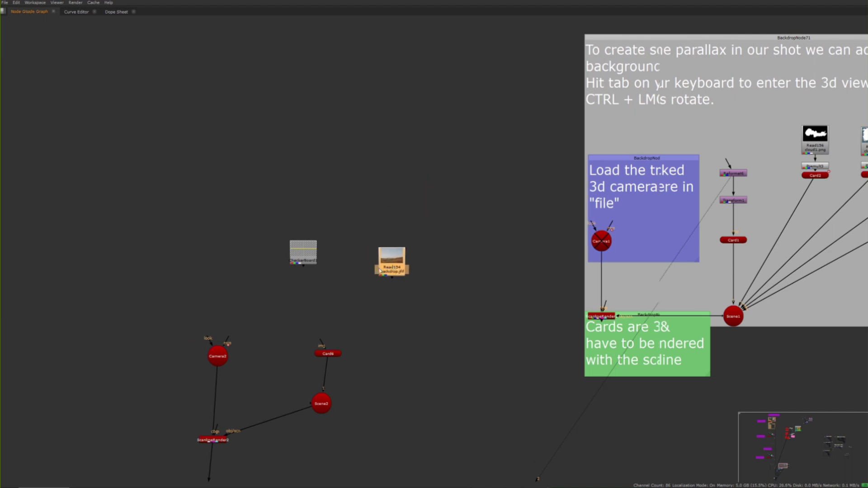
View the Read154 backdrop image and open its properties to check its format
middle_click_drag(423, 311, 417, 355)
key("1")
double_click(365, 322)
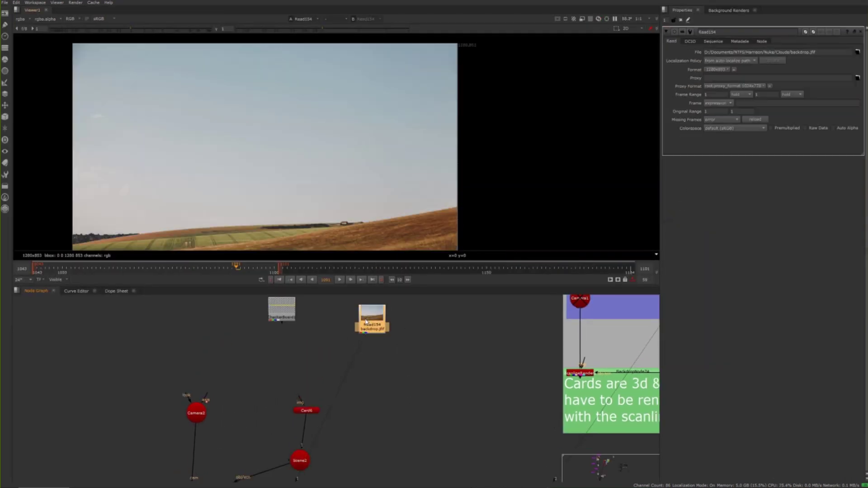
middle_click_drag(405, 314, 473, 294)
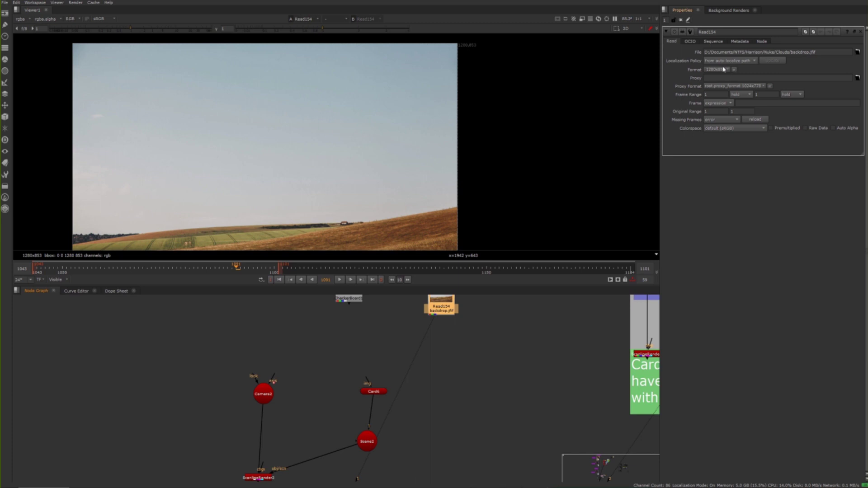
Move Read154 closer to Card6 and add a Reformat node after it
left_click_drag(444, 311, 428, 324)
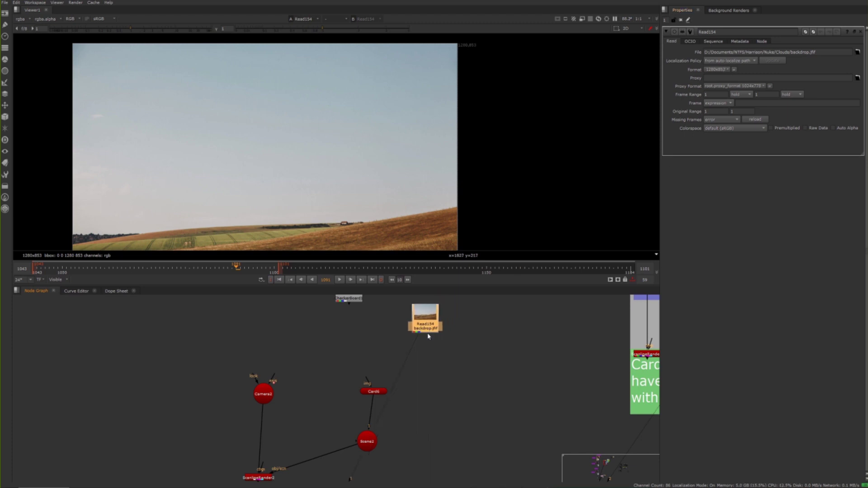
key("Tab")
type("reformat")
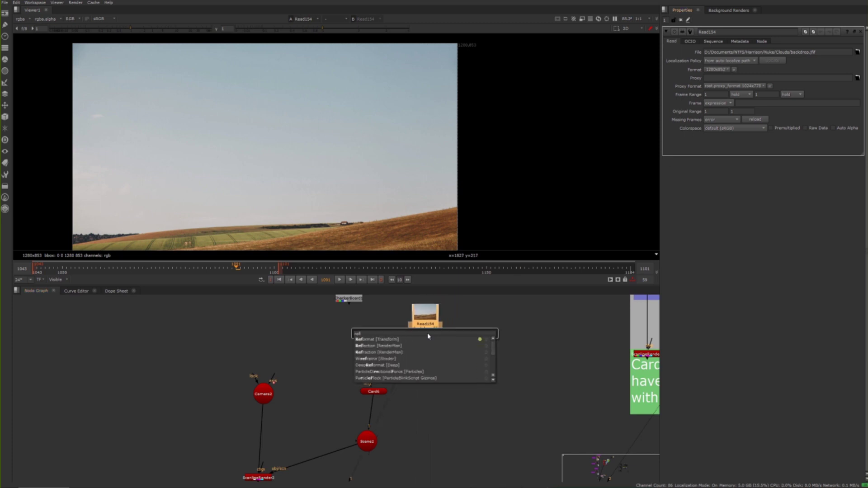
key("Return")
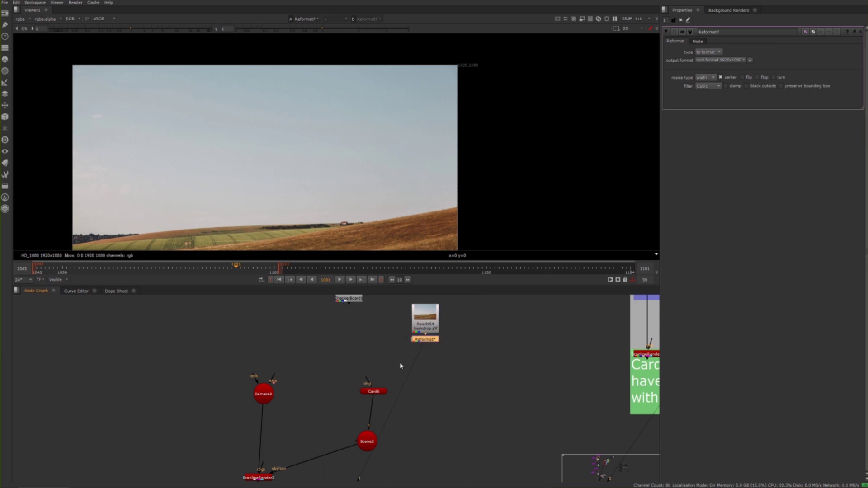
Arrange Read154 with its Reformat node and connect the Reformat output to Card6's img input
left_click_drag(425, 316, 392, 332)
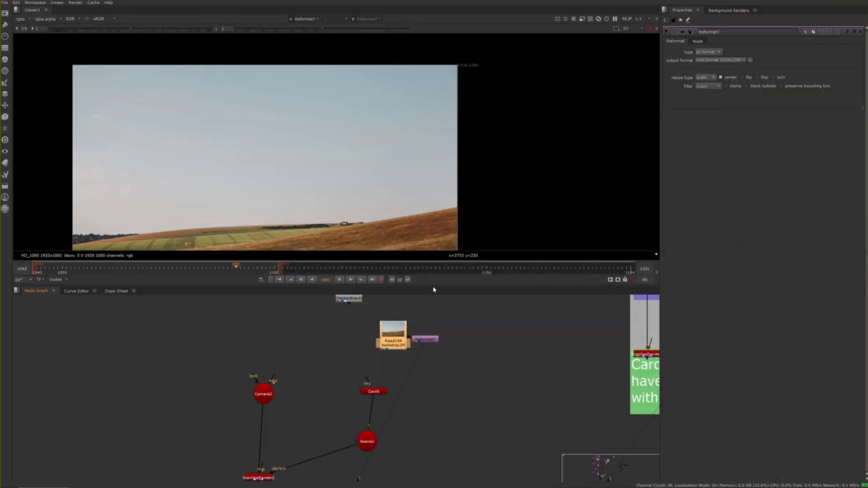
middle_click_drag(446, 342, 421, 341)
scroll(476, 333, "down", 1)
left_click_drag(423, 333, 450, 319)
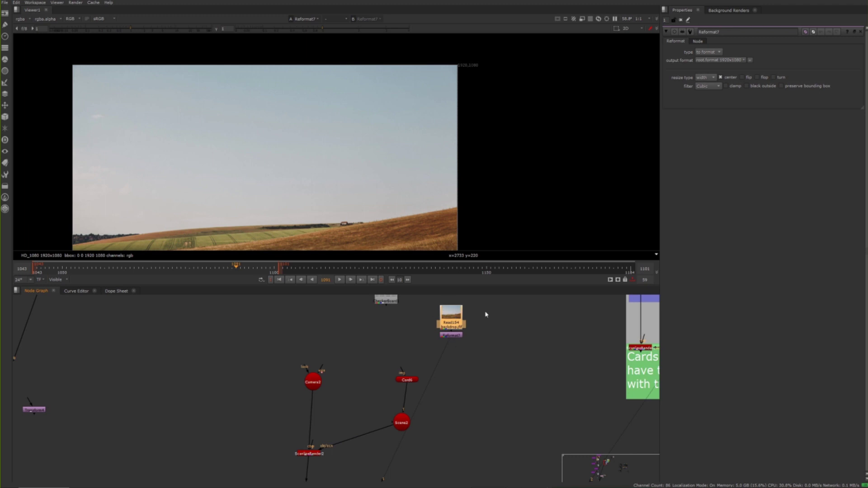
left_click(451, 335)
left_click_drag(436, 360, 405, 337)
Display the Merge2 composite and examine the backdrop image visible through the archway
middle_click_drag(438, 334, 450, 347)
scroll(450, 347, "down", 1)
scroll(451, 346, "down", 1)
middle_click_drag(458, 398, 457, 275)
middle_click_drag(426, 349, 409, 267)
middle_click_drag(366, 353, 363, 387)
left_click(333, 425)
key("1")
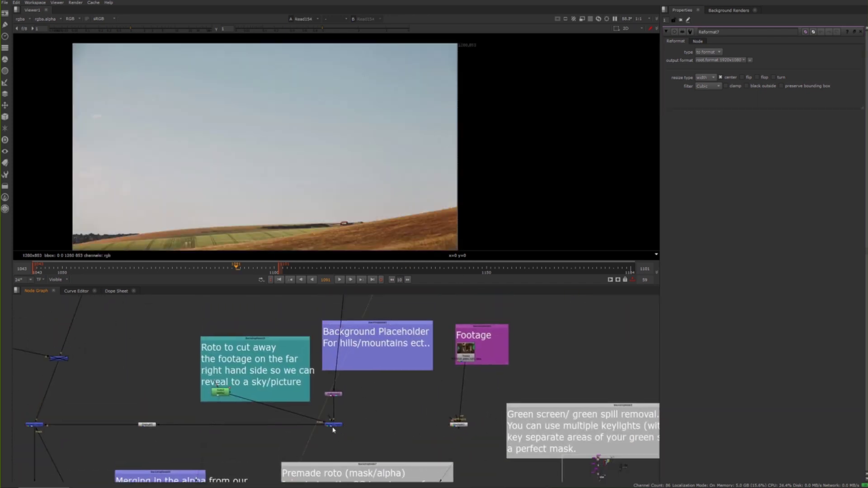
key("ctrl+z")
key("1")
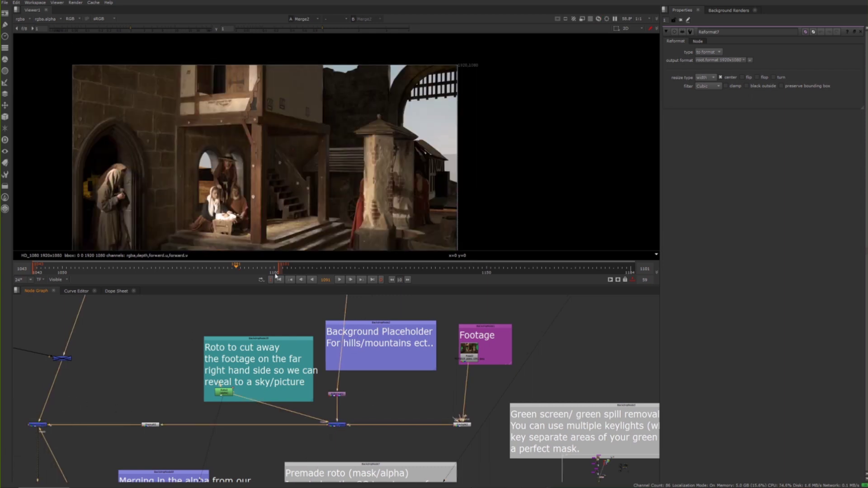
scroll(449, 116, "up", 3)
scroll(450, 116, "up", 2)
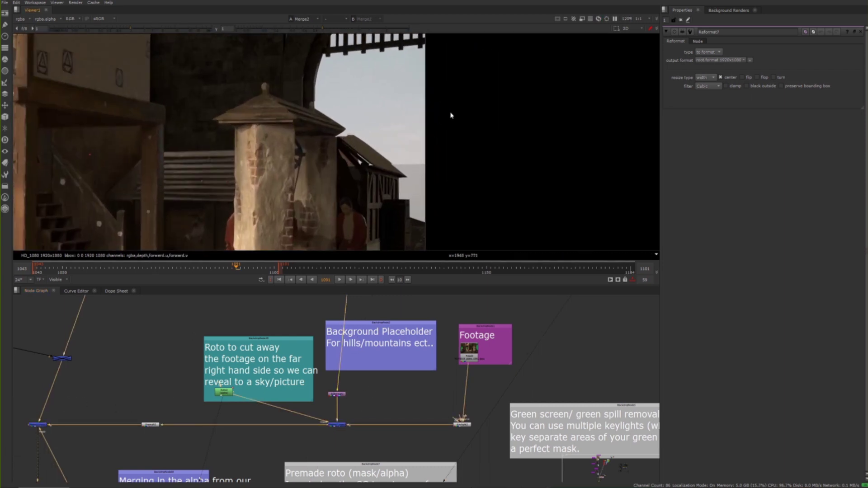
Move the CheckerBoard1 node aside and reposition Read154 with its Reformat node above Card6
middle_click_drag(401, 391, 385, 479)
middle_click_drag(411, 371, 368, 487)
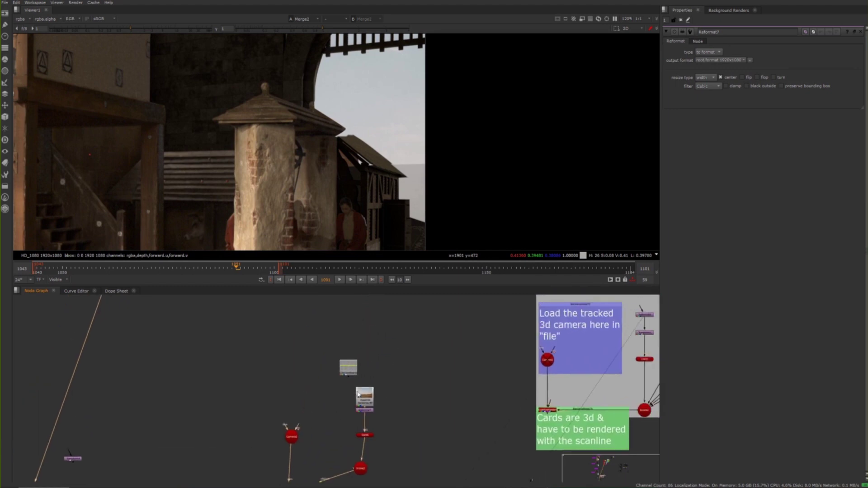
mouse_move(381, 385)
left_mouse_down()
mouse_move(357, 400)
mouse_move(377, 400)
left_mouse_up()
middle_click_drag(377, 400, 383, 389)
scroll(383, 387, "up", 2)
left_click_drag(430, 347, 329, 421)
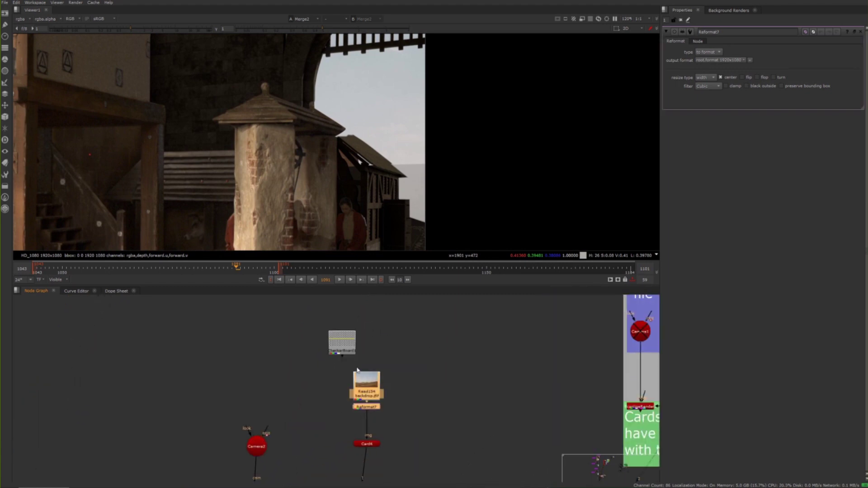
left_click_drag(345, 342, 415, 423)
mouse_move(366, 389)
left_mouse_down()
mouse_move(385, 358)
mouse_move(372, 377)
left_mouse_up()
Insert a Transform node between the backdrop's Reformat node and Card6
left_click(373, 378)
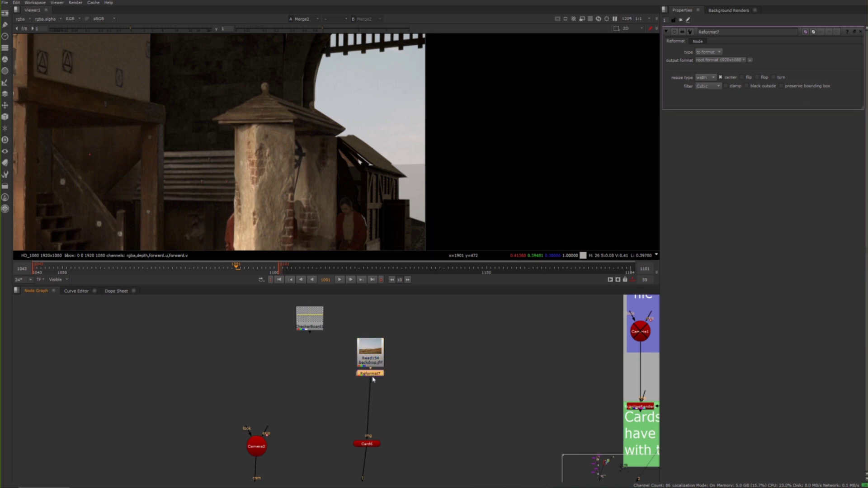
key("Tab")
type("trans")
key("Return")
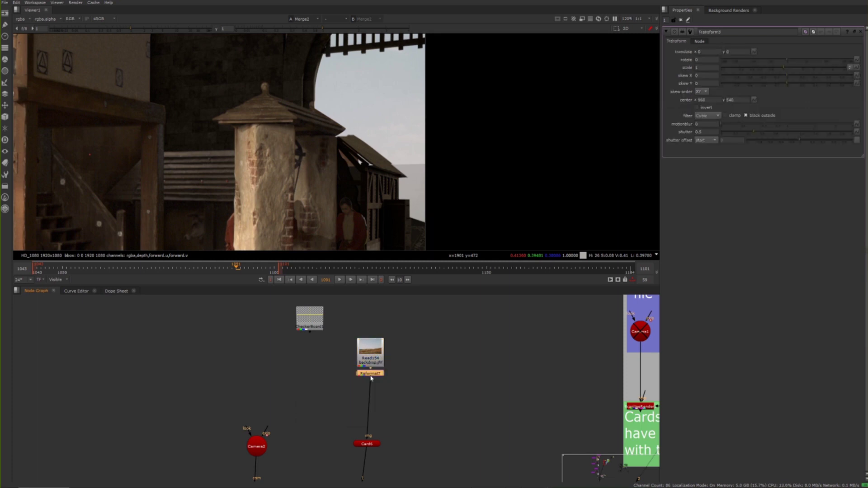
Translate the backdrop image to about x -626, y 184 so the hills show behind the archway
left_click_drag(145, 142, 199, 77)
key("ctrl+z")
key("ctrl+z")
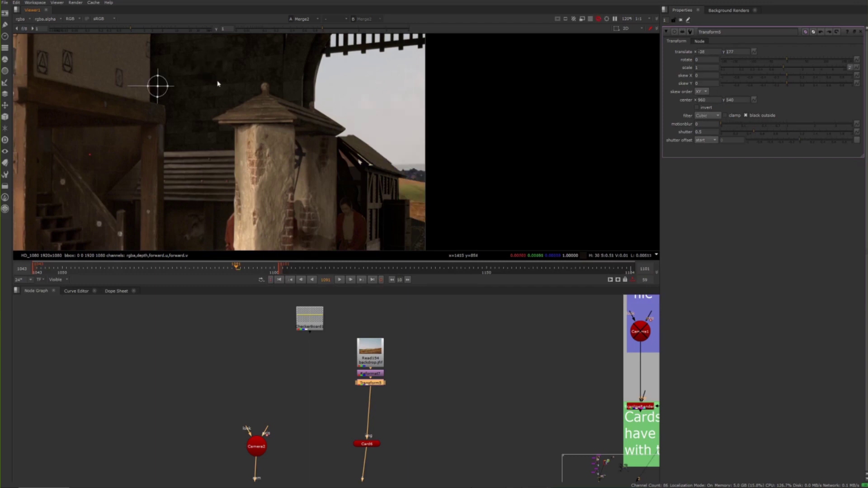
key("ctrl+z")
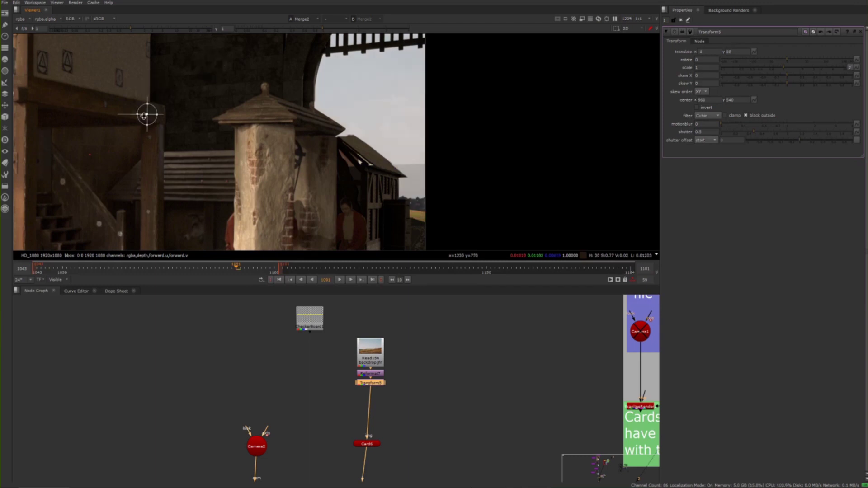
left_click_drag(148, 114, 293, 98)
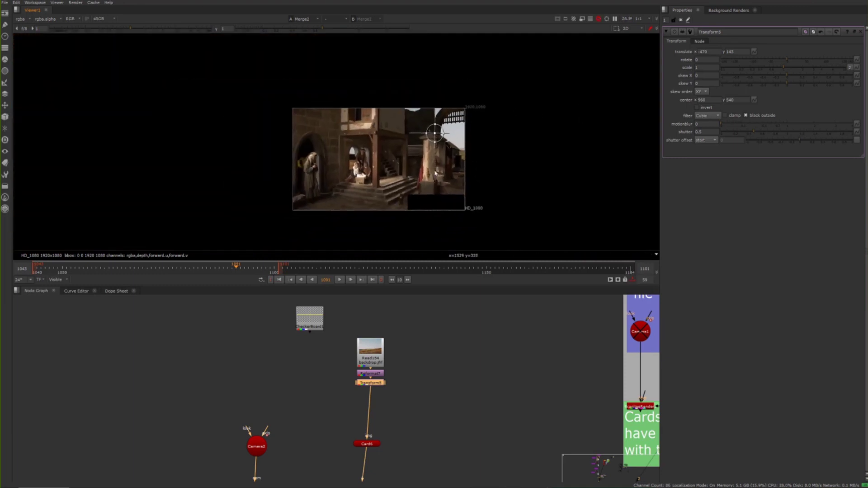
scroll(476, 145, "up", 5)
middle_click_drag(475, 157, 453, 165)
left_click_drag(344, 125, 373, 117)
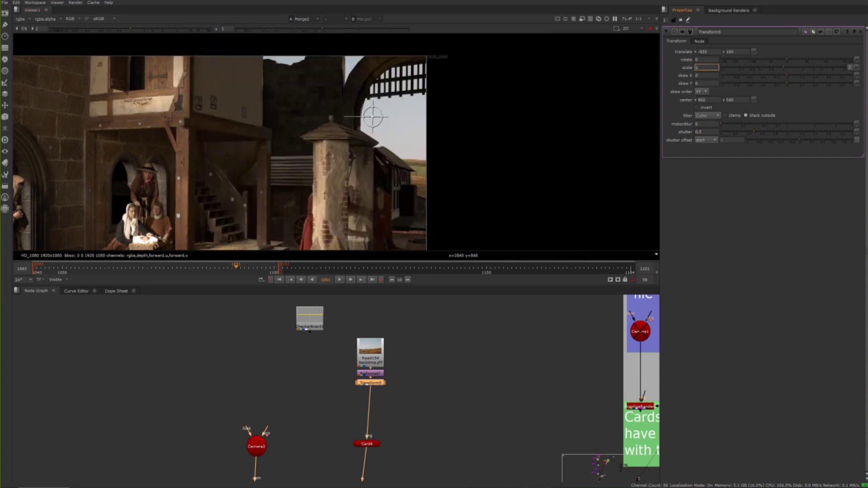
Set the backdrop Transform's scale to 0.8 and shift the image to about x -608, y 87
key("BackSpace")
type("0.8")
key("Return")
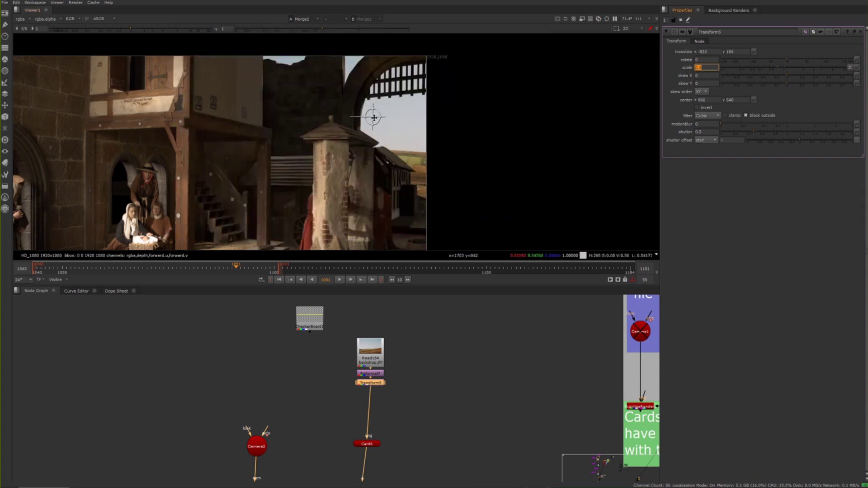
left_click_drag(373, 117, 367, 135)
Close the Transform's properties and inspect the hills and sky behind the archway in an enlarged viewer
middle_click_drag(309, 349, 278, 336)
scroll(278, 337, "down", 4)
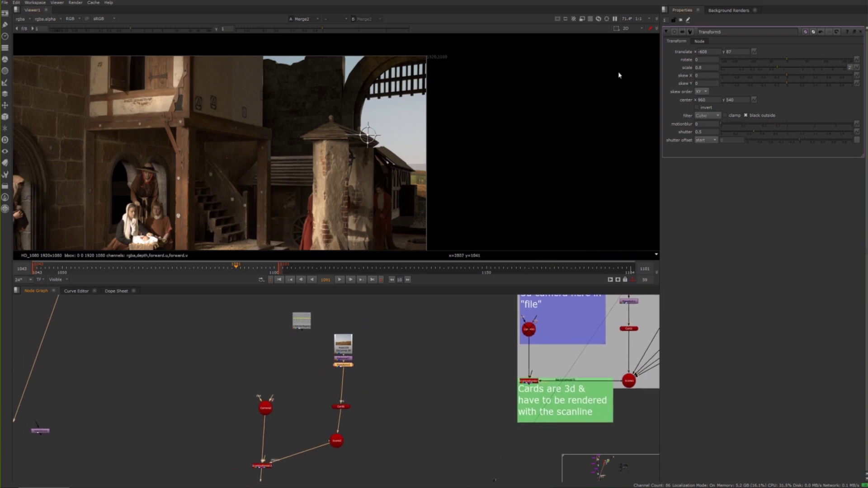
scroll(496, 123, "up", 3)
left_click(667, 32)
middle_click_drag(419, 120, 434, 106)
scroll(434, 106, "up", 2)
key("space")
middle_click_drag(432, 140, 441, 95)
middle_click_drag(423, 181, 440, 103)
scroll(440, 102, "up", 3)
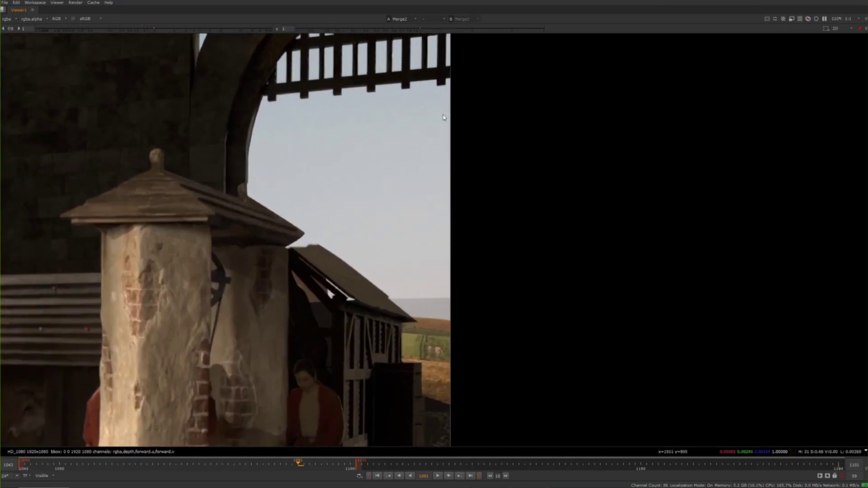
scroll(440, 107, "down", 2)
middle_click_drag(422, 145, 445, 172)
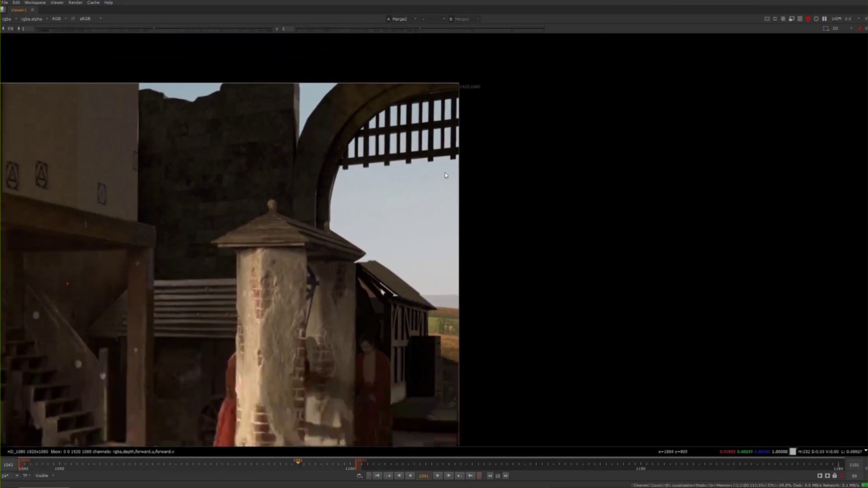
key("space")
key("space")
scroll(435, 259, "down", 2)
middle_click_drag(387, 196, 377, 211)
scroll(376, 132, "up", 3)
key("Tab")
type("card")
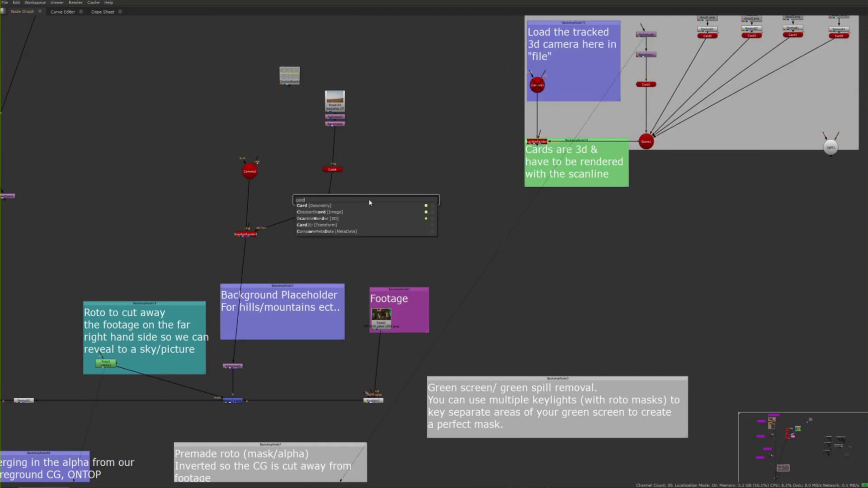
key("Down")
key("Return")
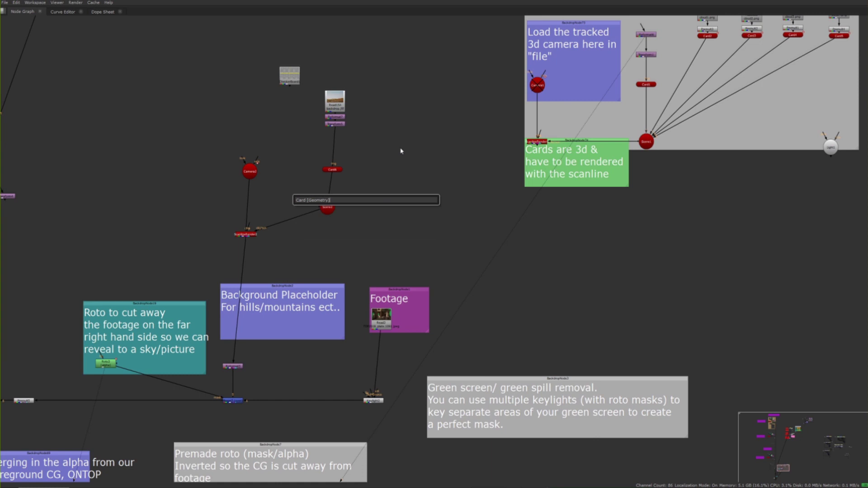
middle_click_drag(387, 178, 371, 224)
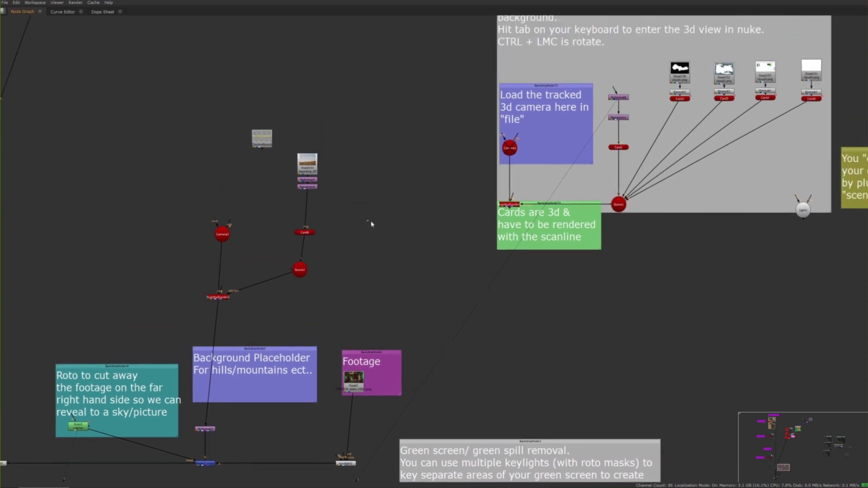
Copy the four cloud Read, Premult and Card branches from the example setup and paste them beside Card6
middle_click_drag(694, 110, 653, 136)
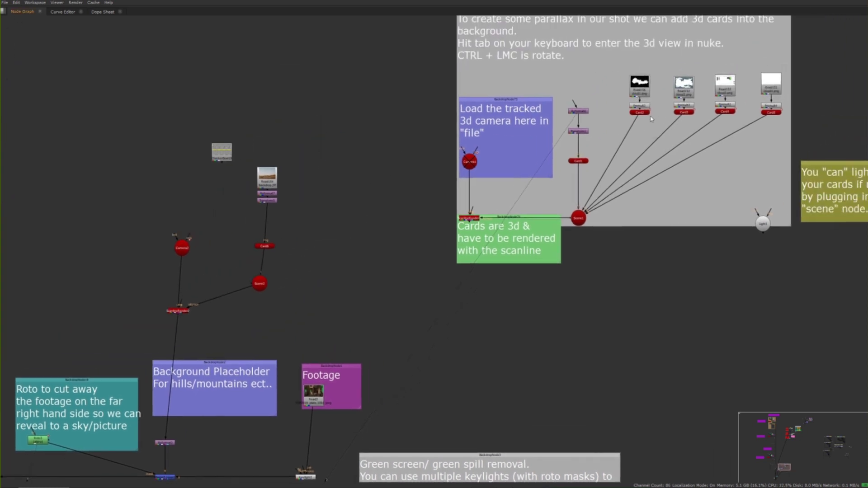
left_click_drag(782, 127, 627, 81)
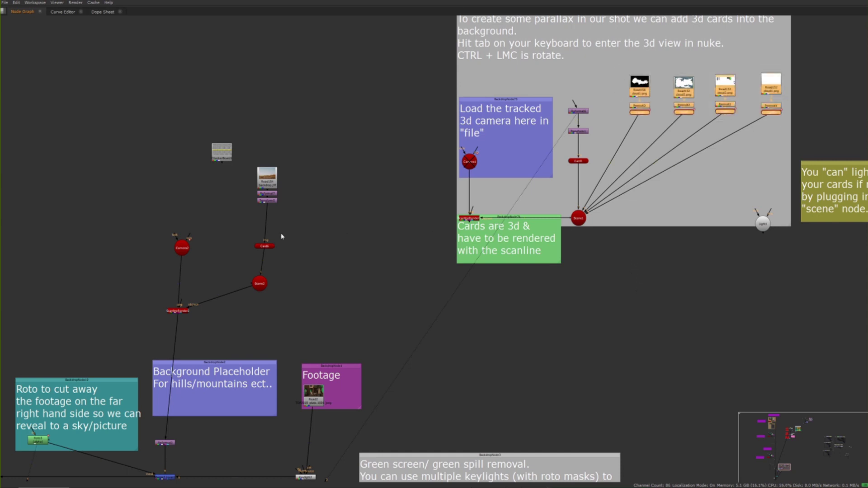
key("ctrl+v")
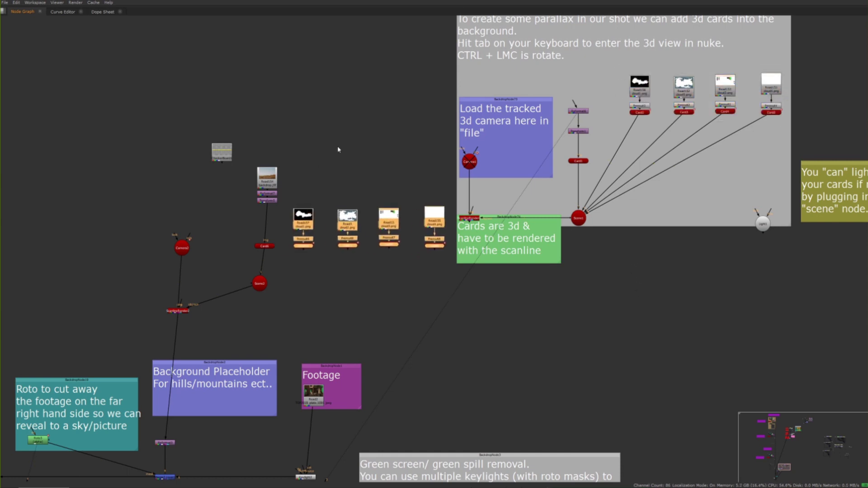
Detach Card10 from Premult9, move the cloud1.png Read and Premult up beside the backdrop nodes, and connect Card10 to Scene2
scroll(338, 149, "up", 3)
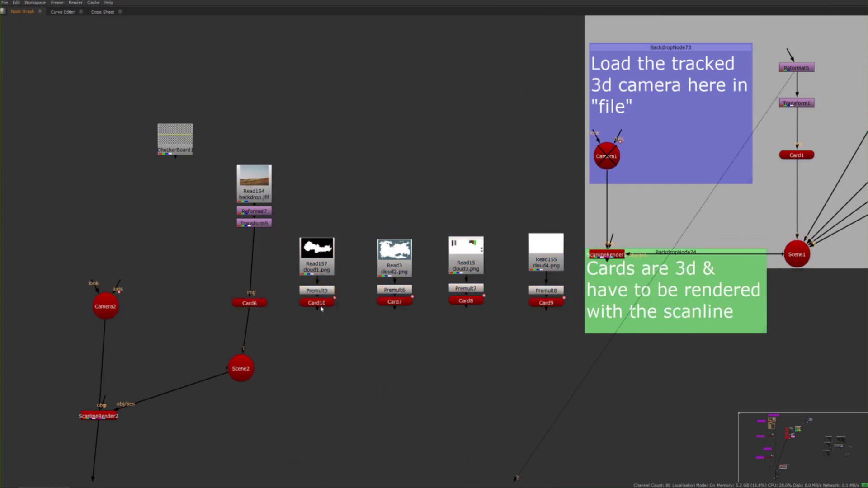
left_click_drag(321, 308, 315, 326)
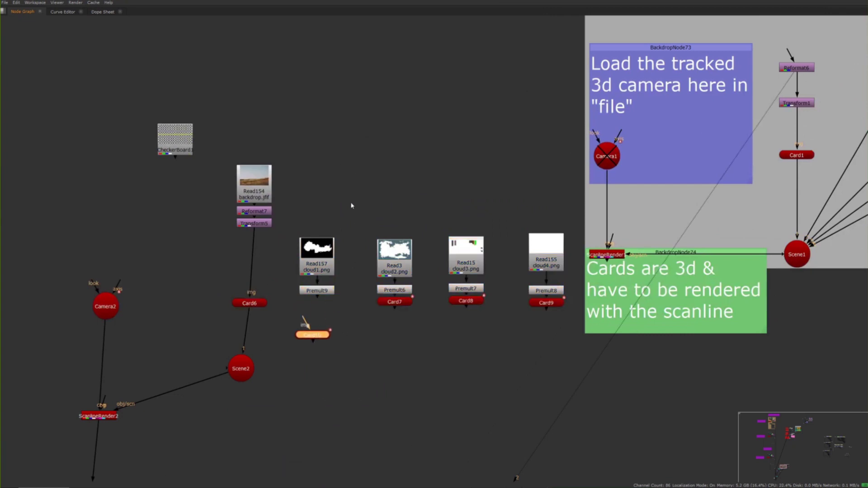
left_click_drag(351, 206, 331, 217)
left_click_drag(313, 336, 237, 369)
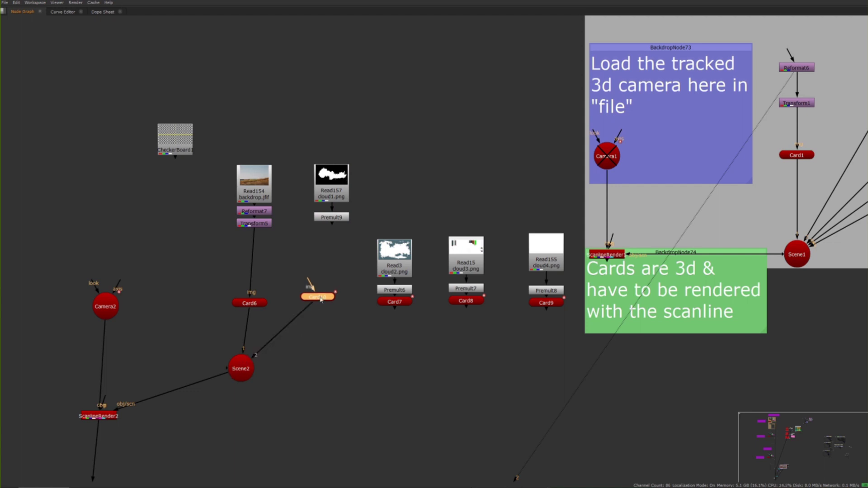
left_click_drag(318, 297, 315, 303)
Open Card10's properties and locate its card relative to the camera and backdrop card in the 3D view
key("space")
double_click(315, 303)
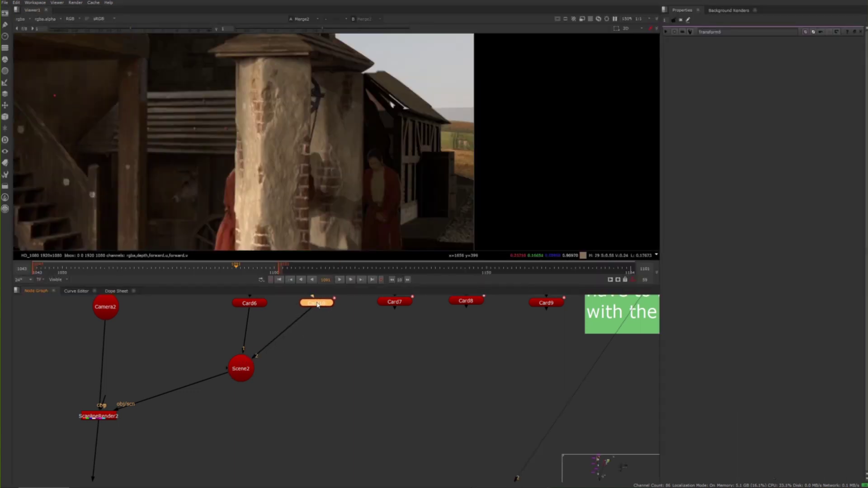
key("Tab")
left_click_drag(234, 205, 218, 225, "ctrl")
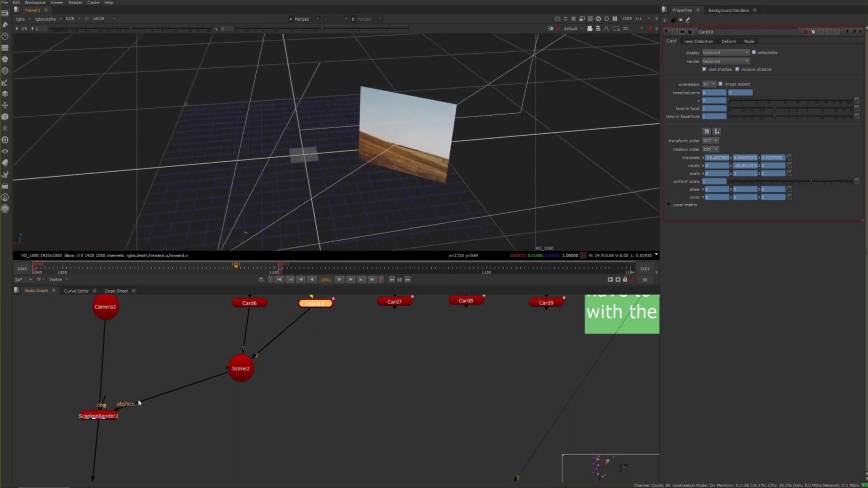
left_click_drag(342, 167, 413, 176, "ctrl")
scroll(412, 176, "down", 6)
scroll(372, 197, "up", 1)
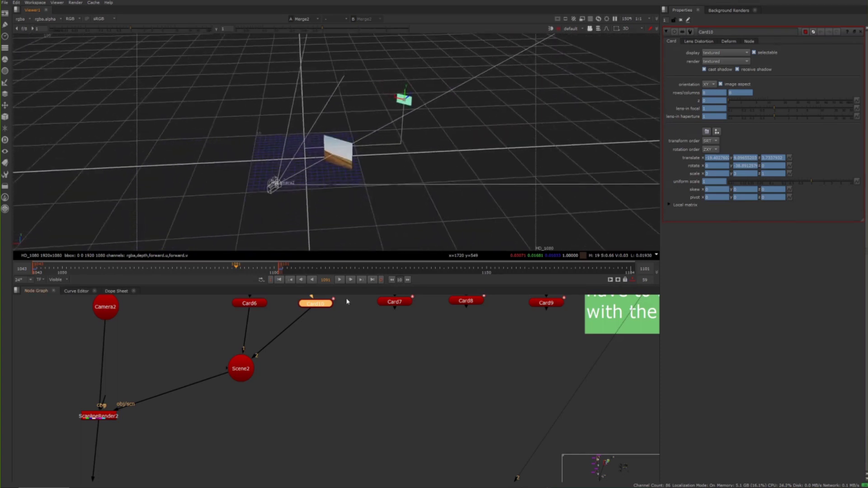
middle_click_drag(378, 144, 313, 263)
middle_click_drag(374, 342, 349, 370)
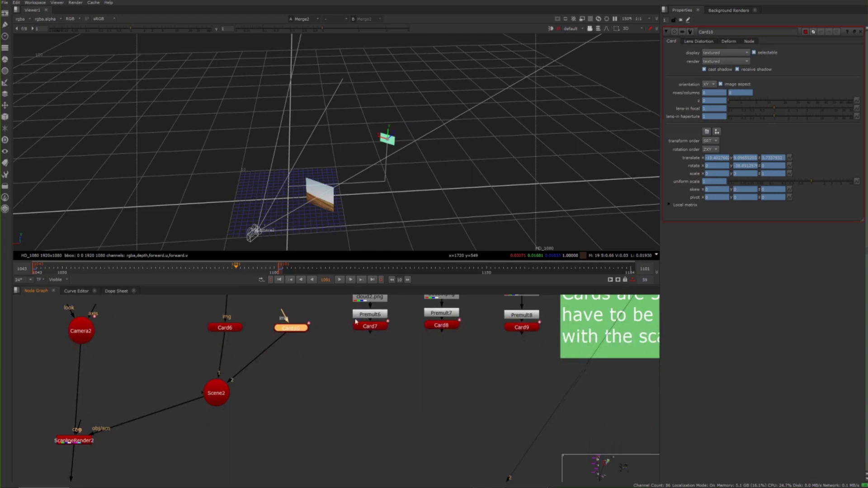
Reposition Card10 in 3D space so it sits in front of the sky area of the backdrop card
left_click_drag(393, 136, 411, 149)
key("ctrl+z")
middle_click_drag(411, 149, 472, 150, "alt")
left_click_drag(397, 123, 417, 120, "alt")
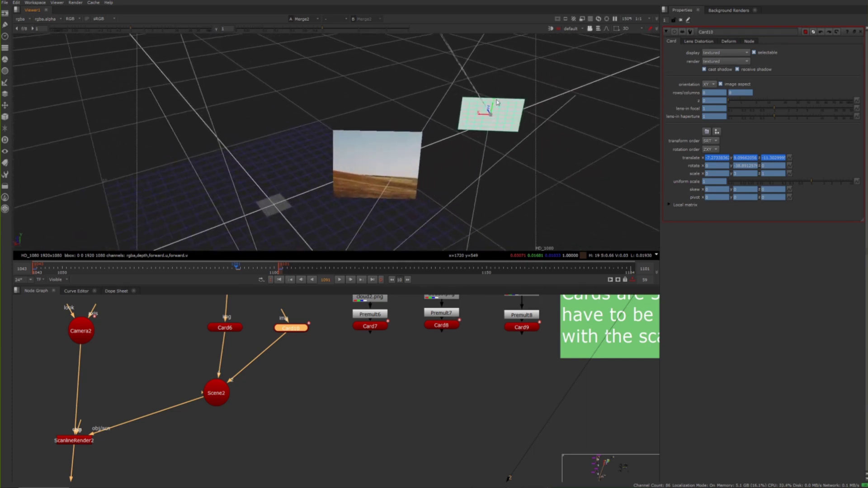
left_click_drag(496, 102, 371, 187)
left_click_drag(376, 221, 249, 157, "ctrl")
left_click_drag(224, 130, 432, 195)
View the cloud1.png Read node and compare its colour and alpha channels
middle_click_drag(416, 347, 443, 446)
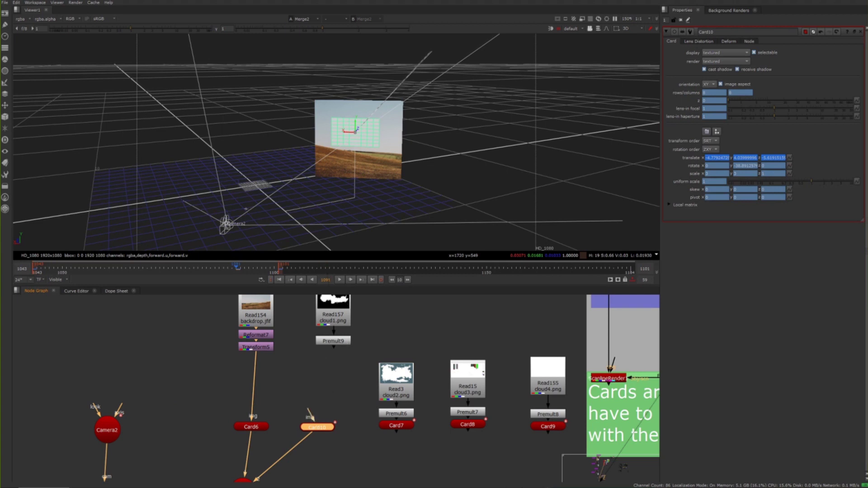
left_click_drag(333, 308, 329, 308)
key("1")
scroll(323, 216, "down", 5)
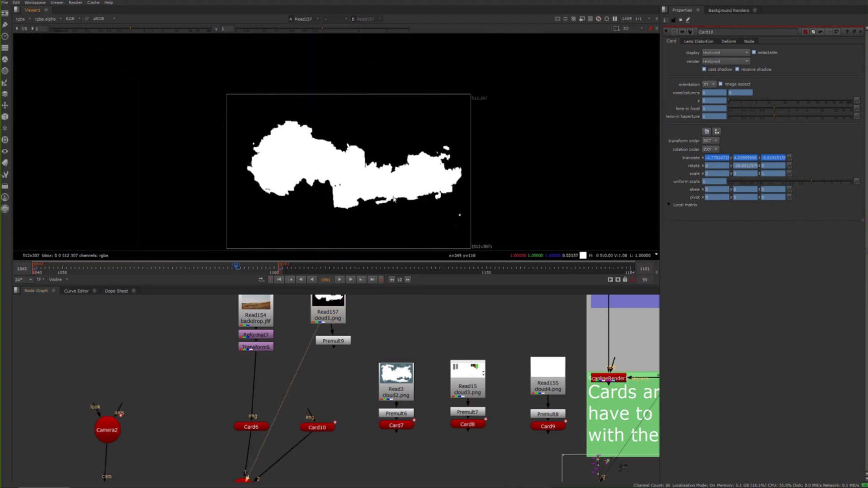
scroll(400, 190, "up", 2)
middle_click_drag(380, 184, 387, 168)
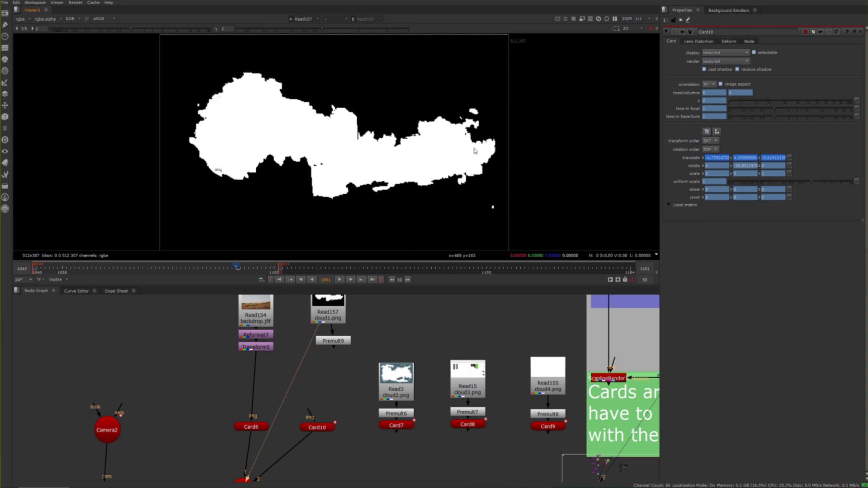
key("a")
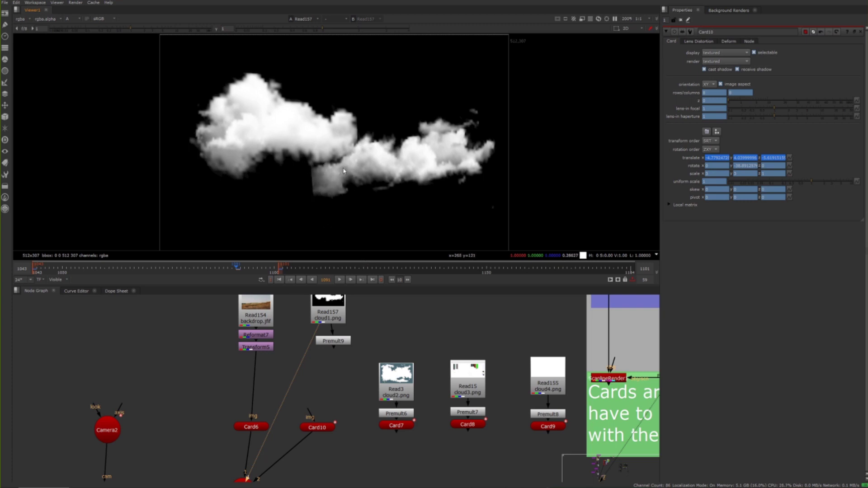
key("a")
key("a")
key("a")
key("a")
View Premult9's output, open its properties, and connect Card10's image input to Premult9
mouse_move(324, 348)
left_mouse_down()
mouse_move(314, 347)
mouse_move(334, 346)
left_mouse_up()
key("1")
left_click(329, 353)
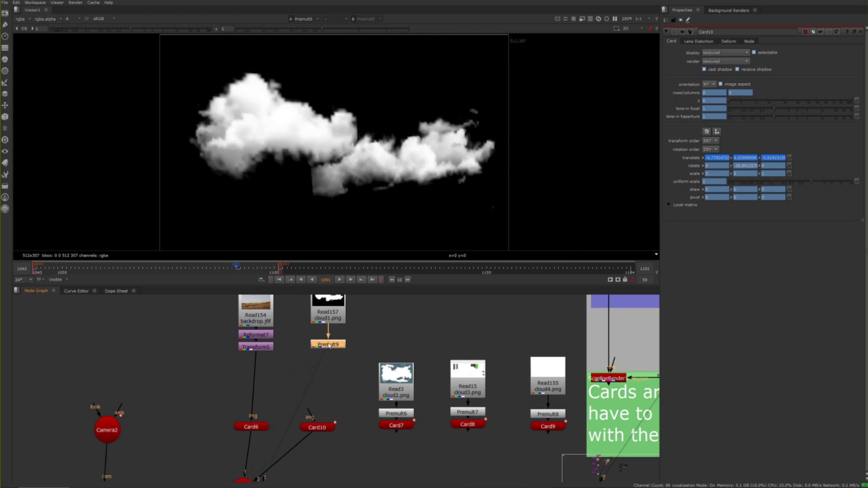
double_click(333, 344)
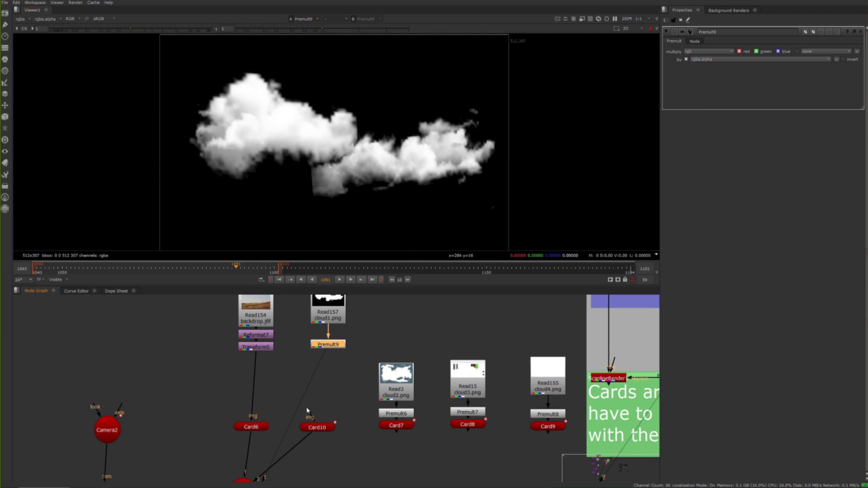
left_click_drag(307, 410, 328, 346)
left_click(326, 431)
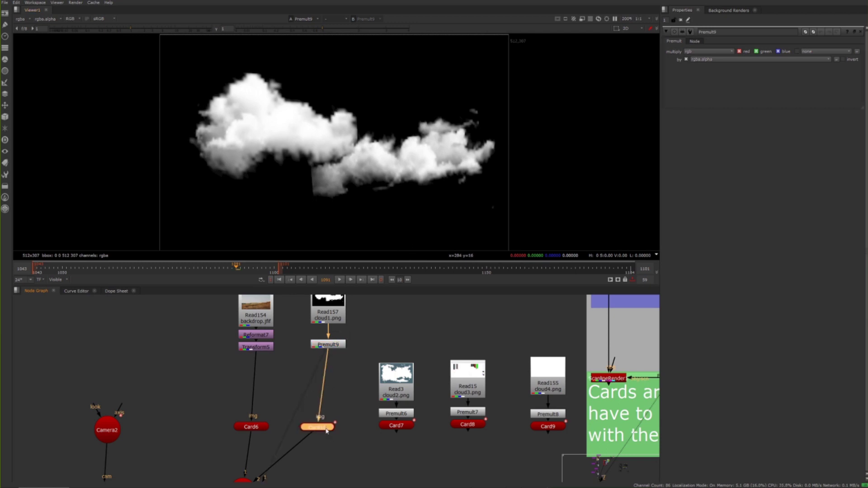
Open Card10's properties and examine the cloud-textured card from several angles in the 3D view
double_click(321, 427)
key("Tab")
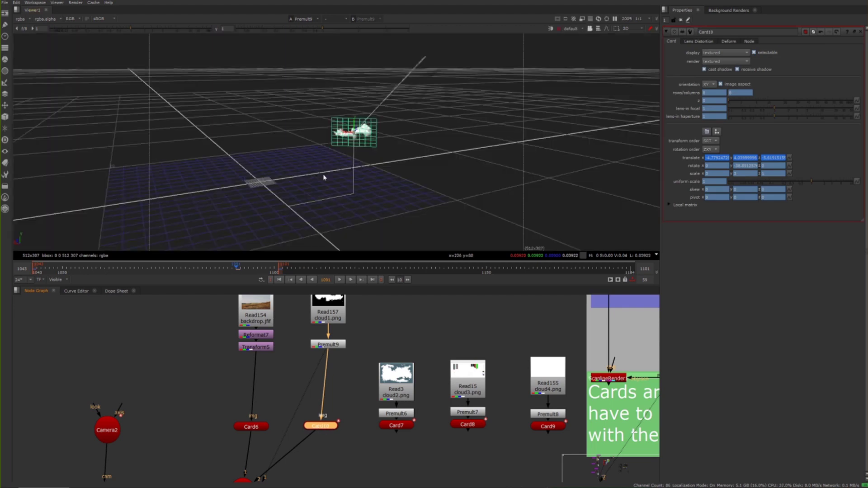
left_click_drag(333, 173, 314, 135, "ctrl")
scroll(314, 135, "up", 5)
left_click_drag(226, 131, 235, 151, "ctrl")
middle_click_drag(235, 151, 208, 159, "alt")
left_click_drag(209, 159, 256, 150, "ctrl")
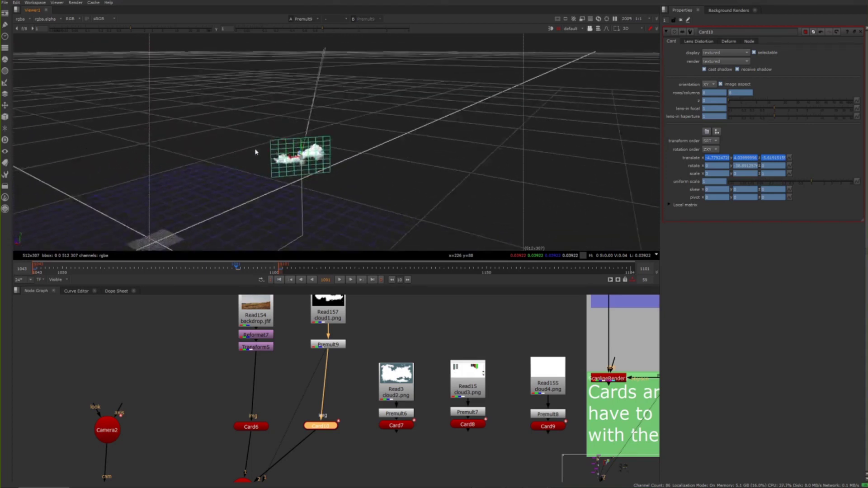
middle_click_drag(256, 150, 311, 139, "alt")
left_click_drag(311, 138, 218, 195, "ctrl")
middle_click_drag(218, 193, 153, 186, "alt")
key("Tab")
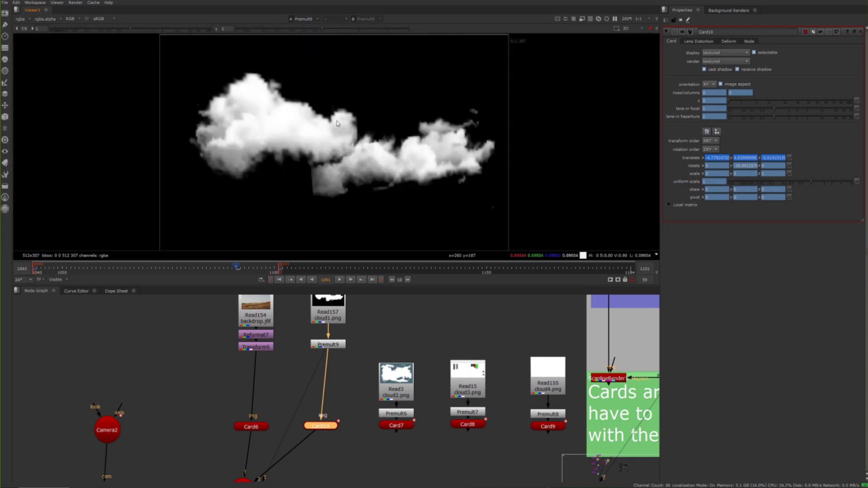
View the Merge2 composite and examine the clouds behind the archway
scroll(195, 399, "down", 4)
middle_click_drag(166, 417, 259, 304)
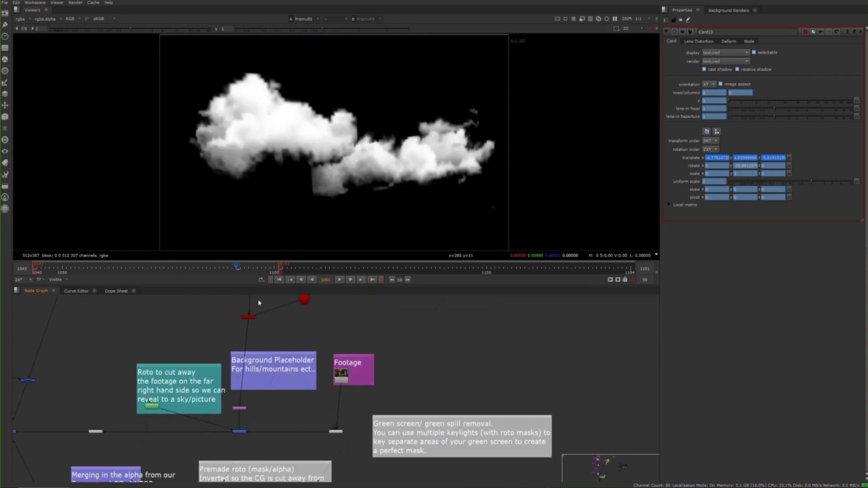
middle_click_drag(108, 396, 170, 350)
left_click_drag(99, 363, 42, 400)
key("1")
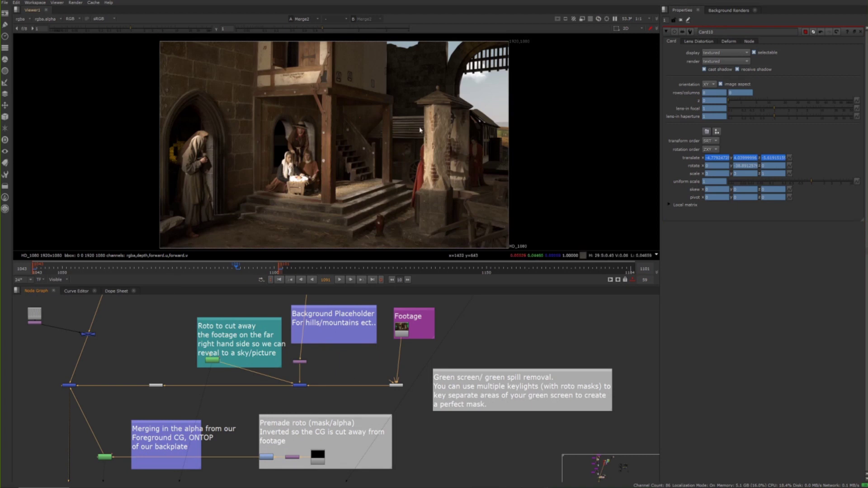
middle_click_drag(419, 130, 313, 167)
scroll(361, 145, "up", 4)
Move Card10 in the composite view so the clouds sit inside the archway, below the portcullis
middle_click_drag(323, 307, 253, 427)
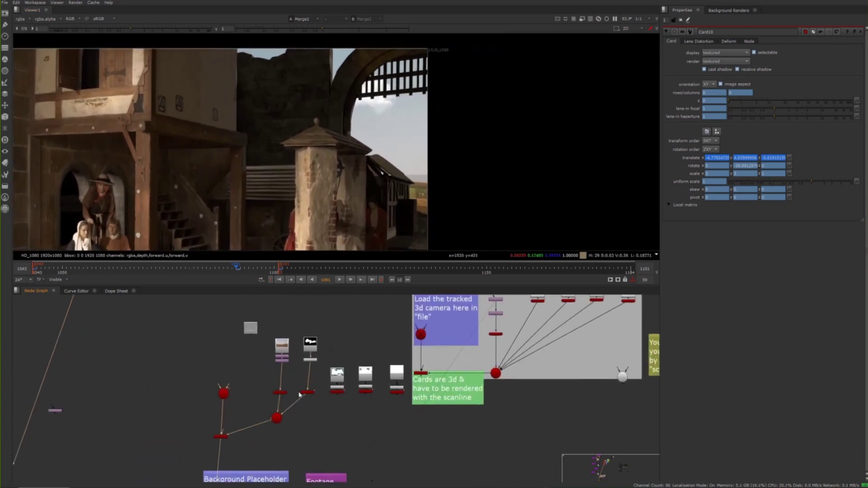
left_click(306, 392)
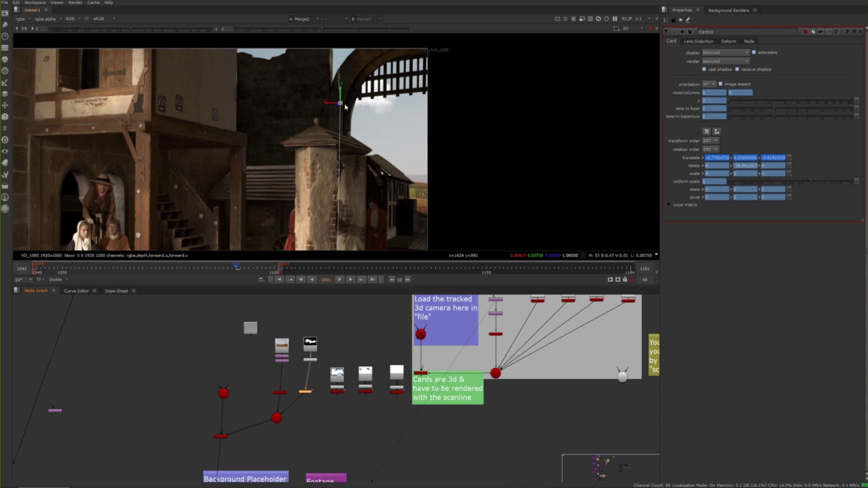
left_click_drag(342, 106, 376, 117)
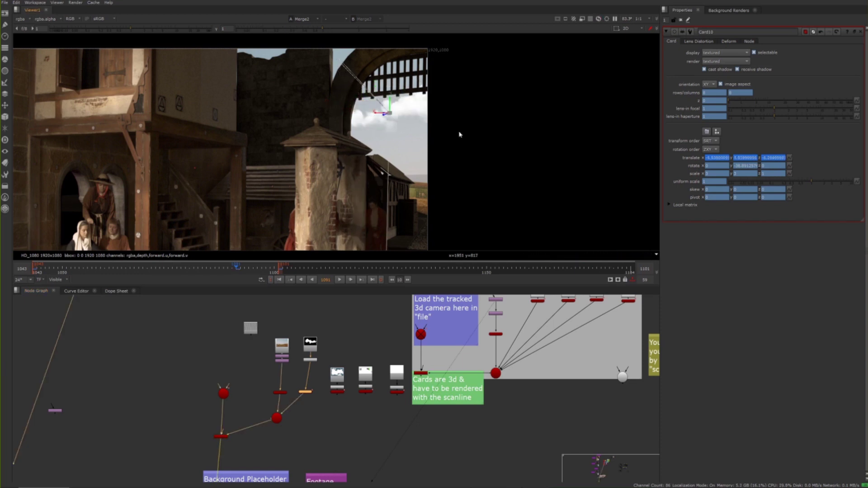
Delete the animation on all of Card10's knobs
right_click(690, 164)
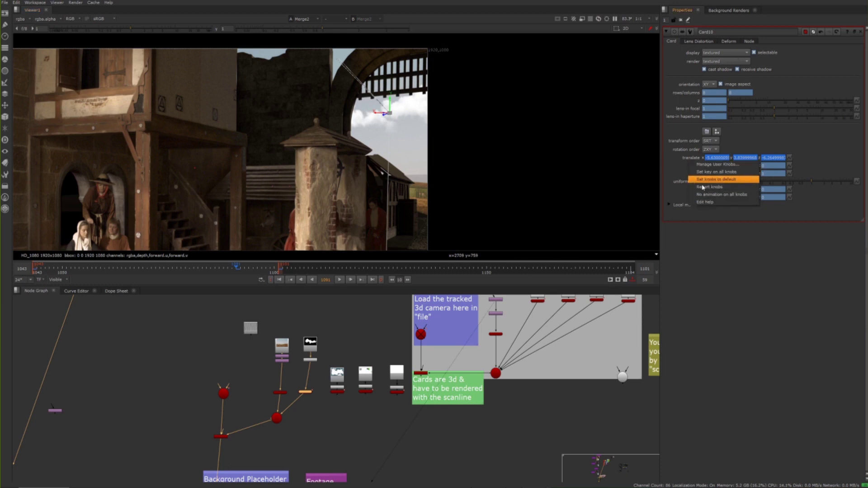
left_click(720, 195)
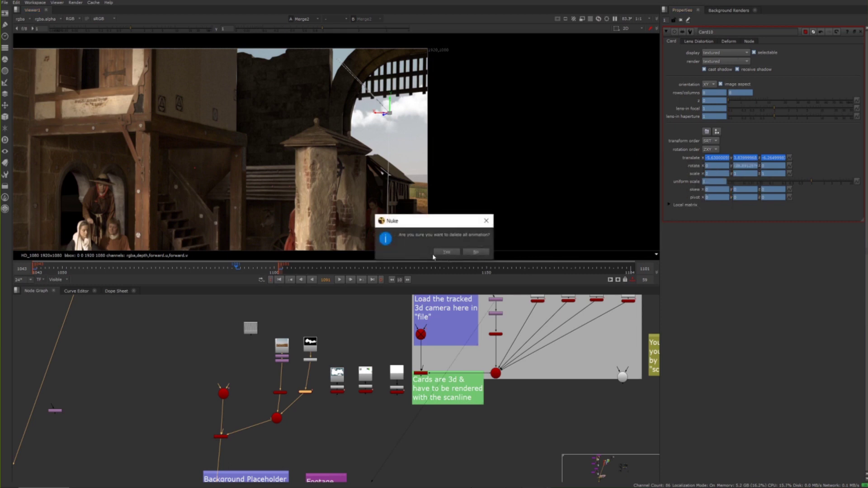
left_click(446, 252)
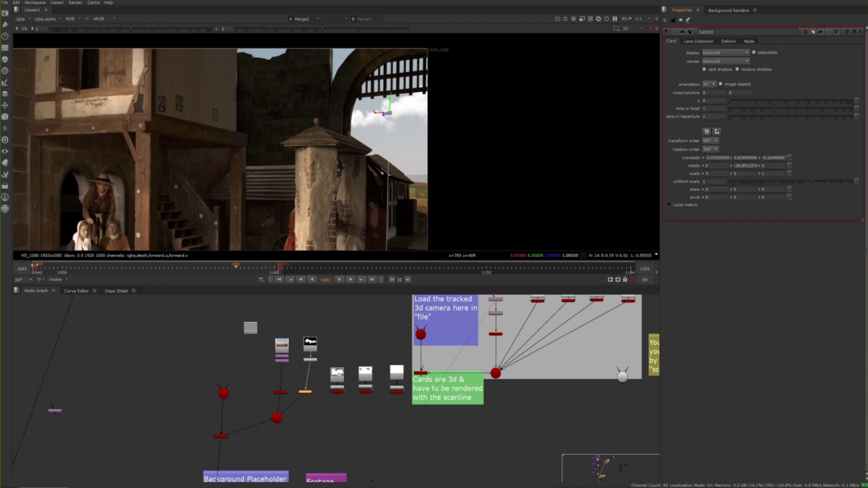
Go to frame 1043 and shift the Card6 backdrop slightly towards the archway
left_click(34, 266)
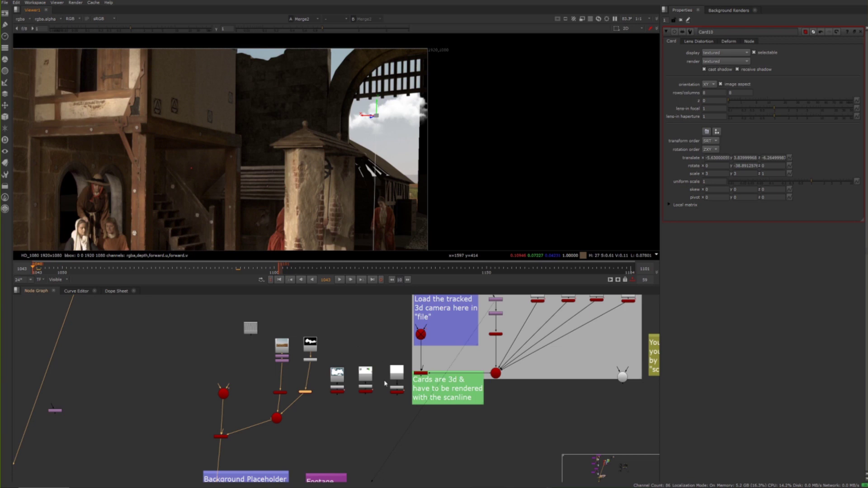
middle_click_drag(322, 427, 341, 434)
left_click(299, 401)
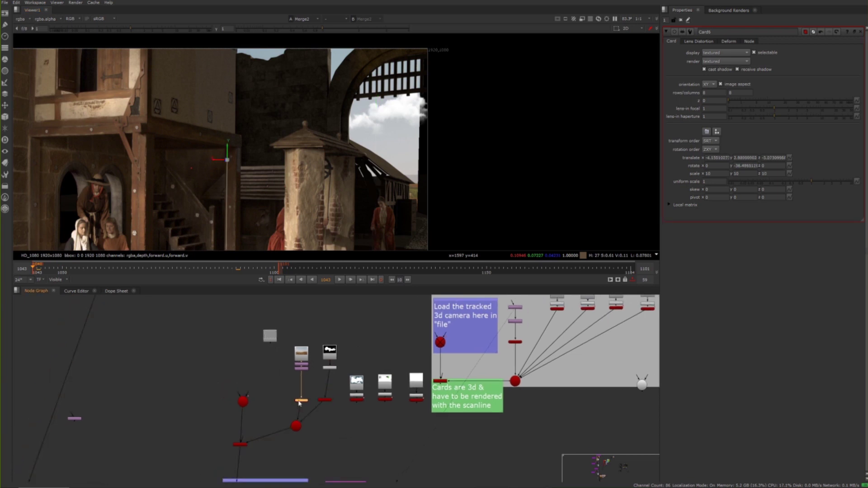
left_click_drag(229, 161, 248, 159)
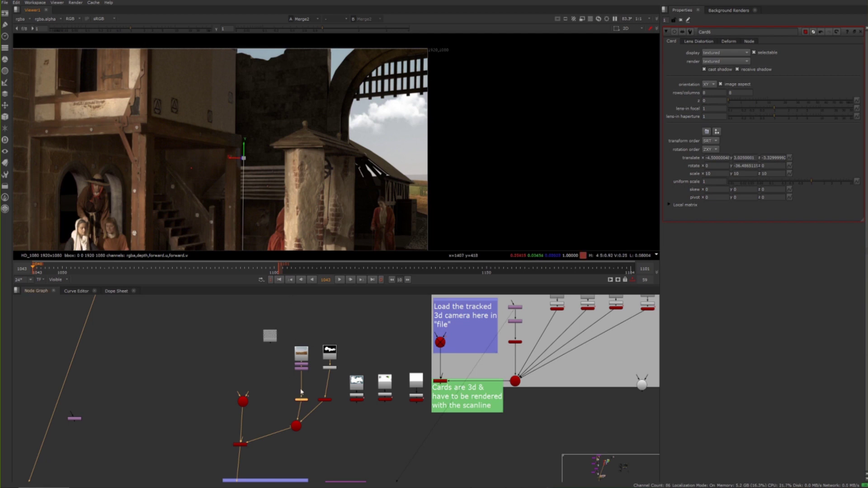
Key all of Card10's knobs at frame 1043, and shift the clouds slightly away from the archway's inner edge at frame 1101
left_click(331, 376)
left_click(324, 400)
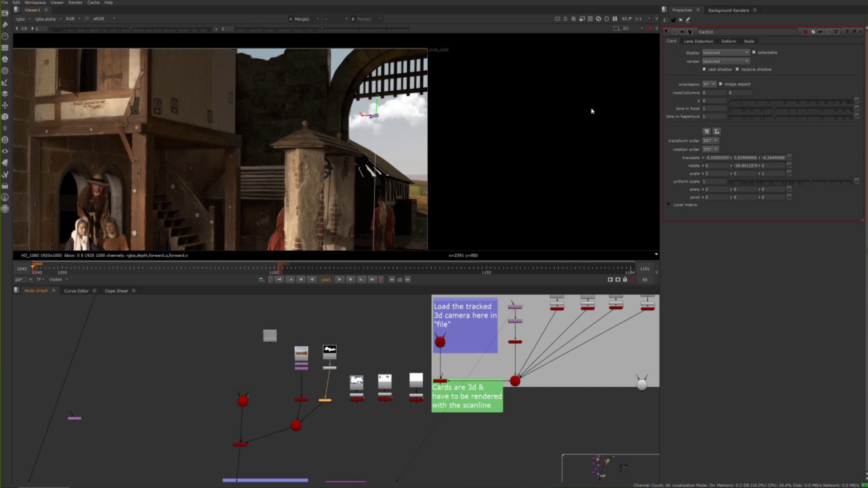
right_click(695, 159)
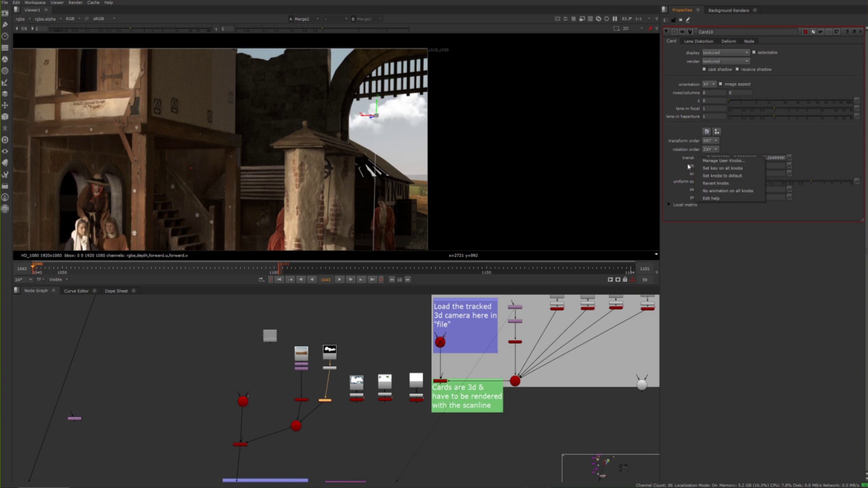
left_click(712, 168)
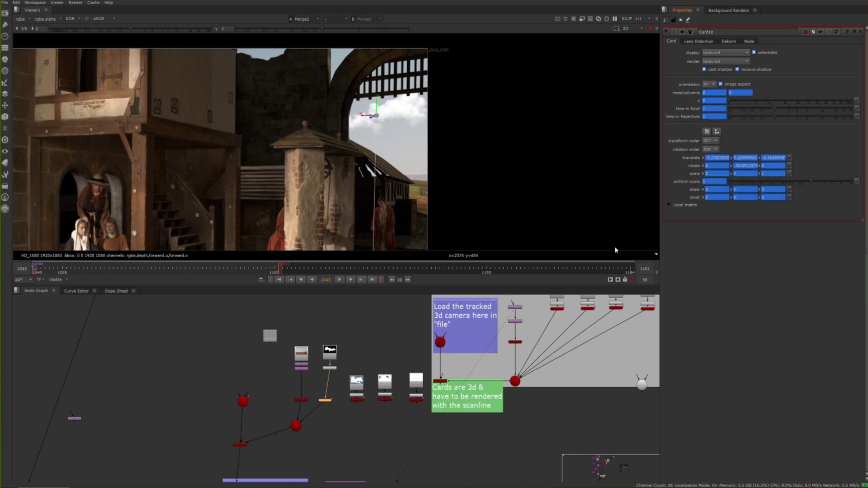
left_click(277, 267)
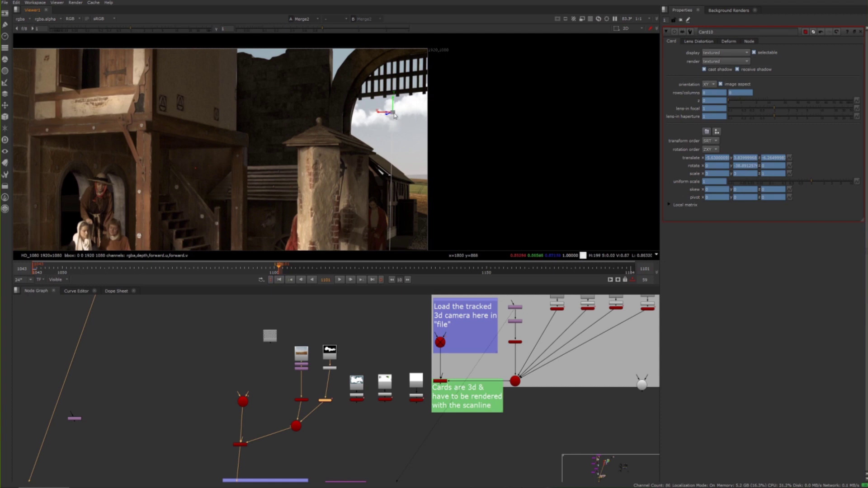
left_click_drag(395, 115, 399, 115)
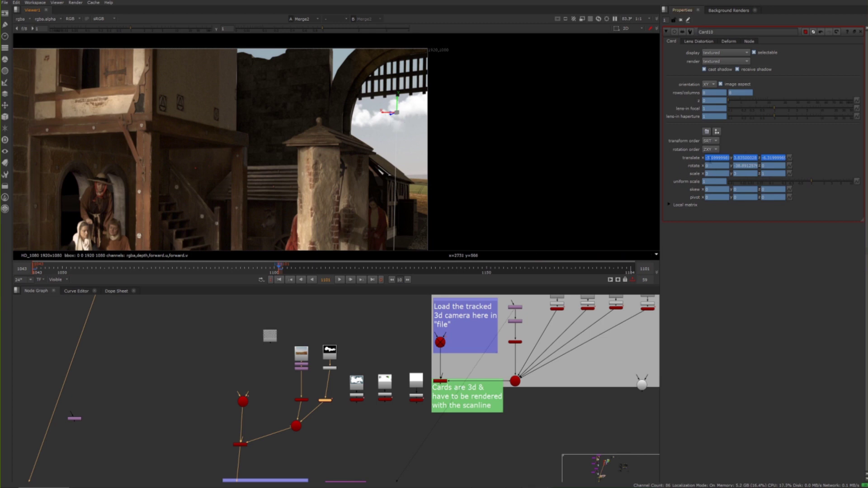
Examine the cloud card in front of the backdrop in 3D, and scrub the composite back to frame 1067
key("Tab")
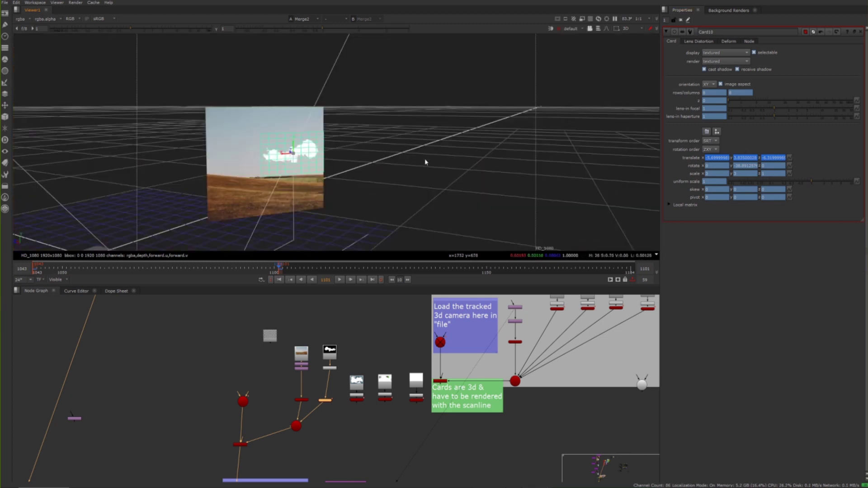
left_click_drag(425, 162, 363, 135, "ctrl")
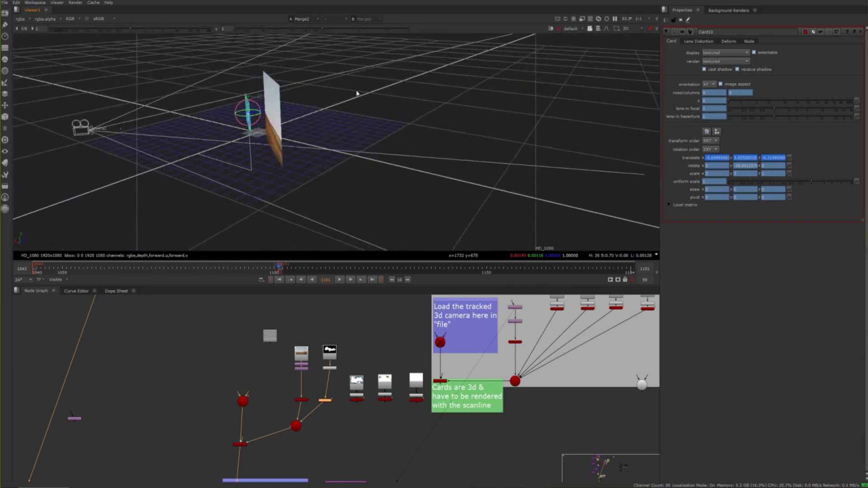
left_click_drag(303, 132, 324, 144, "ctrl")
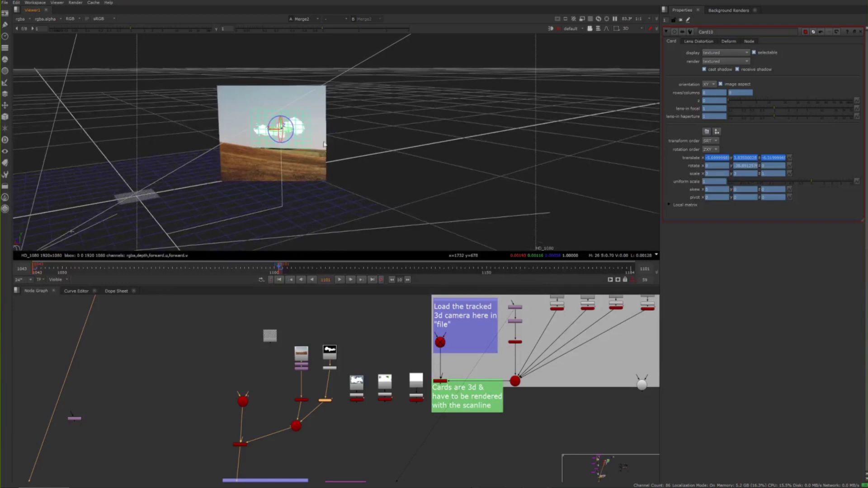
key("Tab")
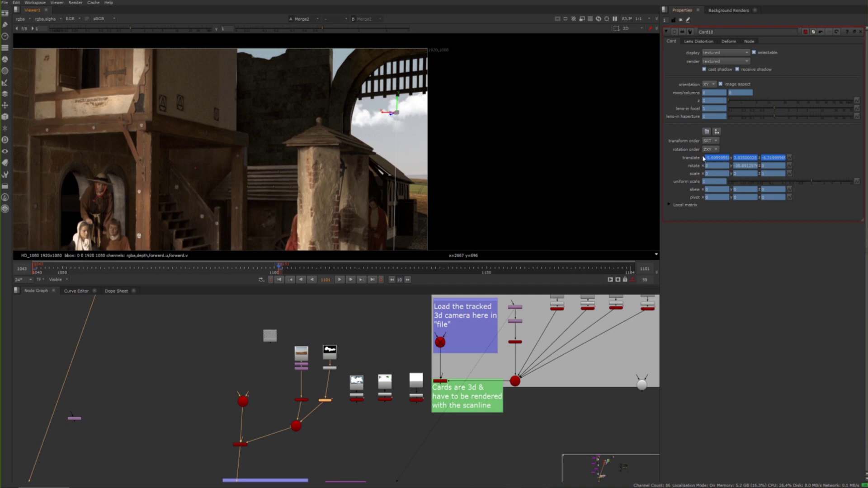
left_click_drag(260, 269, 134, 268)
Space out the Read156 cloud1.png and Premult3 nodes in a column above Card2
middle_click_drag(523, 323, 419, 365)
scroll(461, 360, "up", 3)
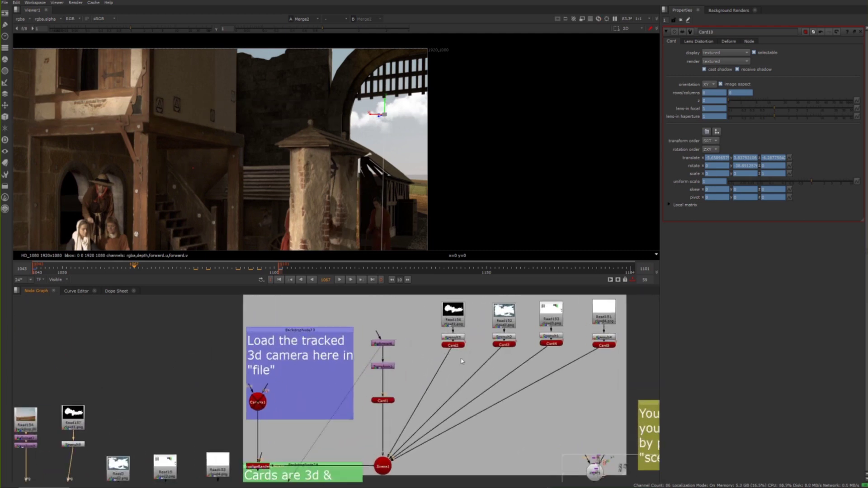
key("space")
scroll(368, 302, "up", 3)
left_click(342, 254)
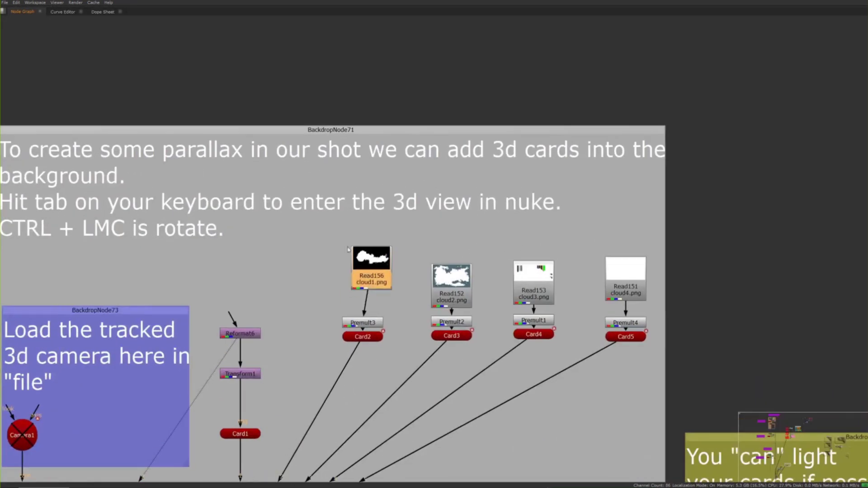
mouse_move(342, 255)
left_mouse_down()
mouse_move(370, 250)
mouse_move(356, 247)
left_mouse_up()
left_click_drag(361, 323, 359, 302)
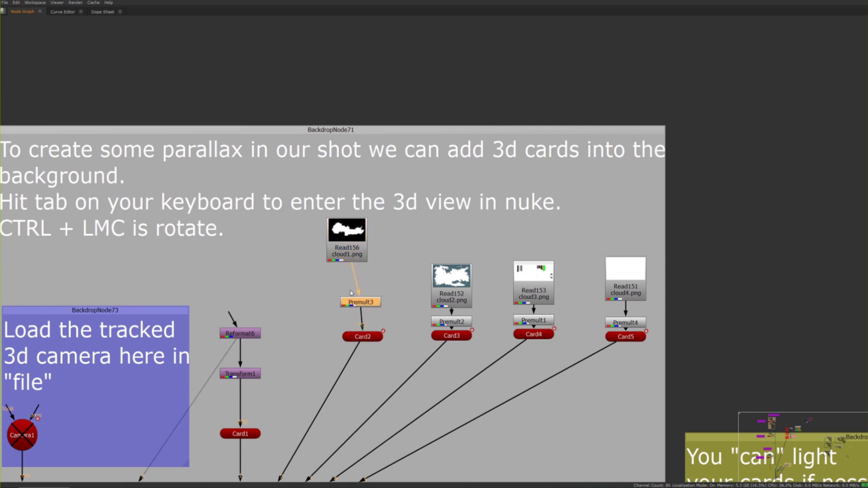
left_click(348, 247)
left_click_drag(349, 247, 367, 248)
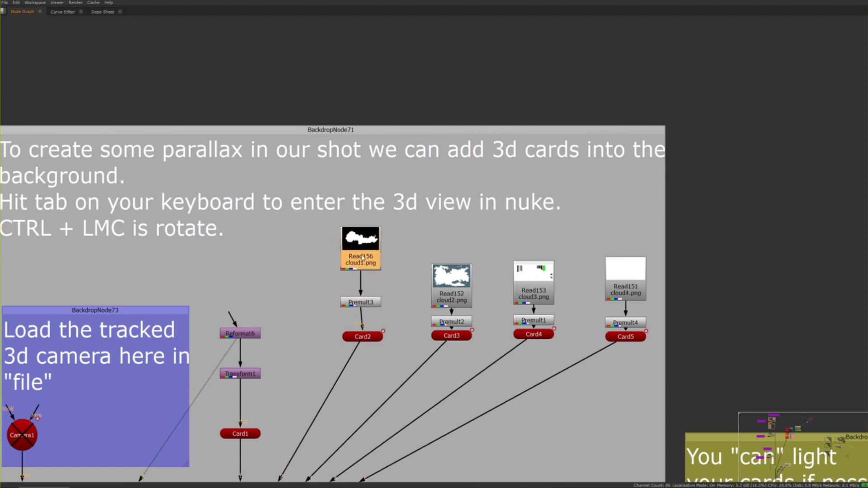
View the Read156 cloud image and compare its colour channels with its alpha channel
key("space")
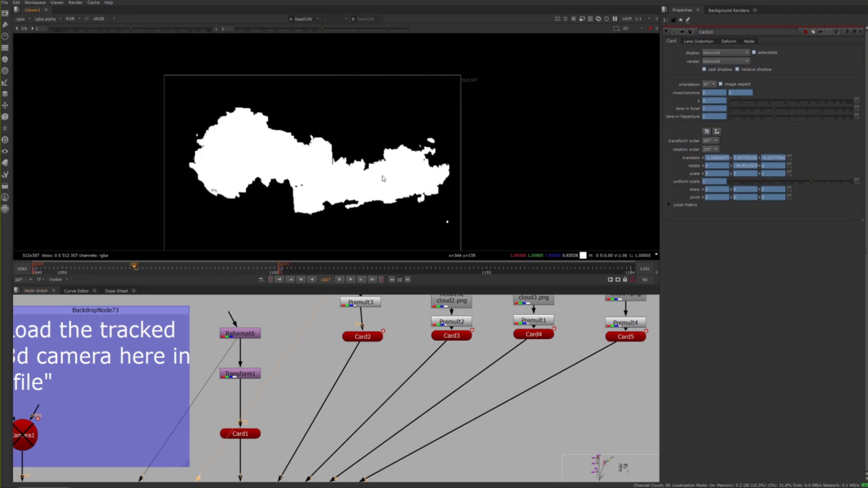
key("a")
middle_click_drag(444, 354, 438, 391)
middle_click_drag(377, 242, 374, 248)
key("a")
key("a")
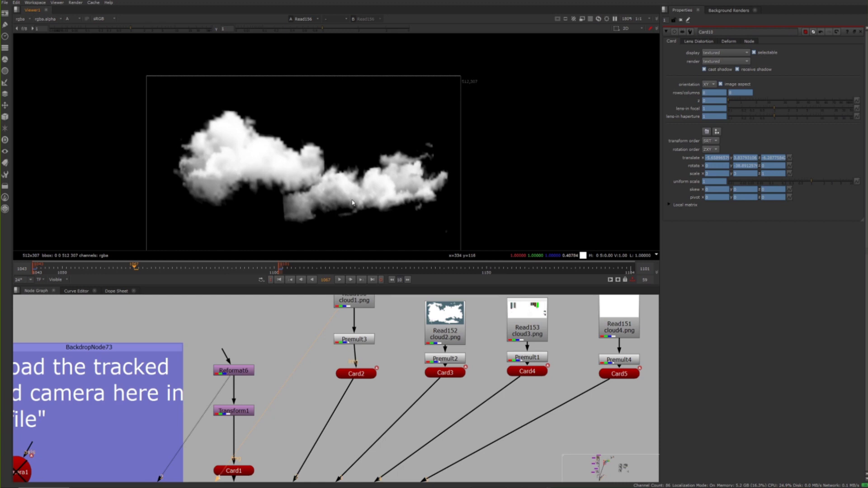
key("a")
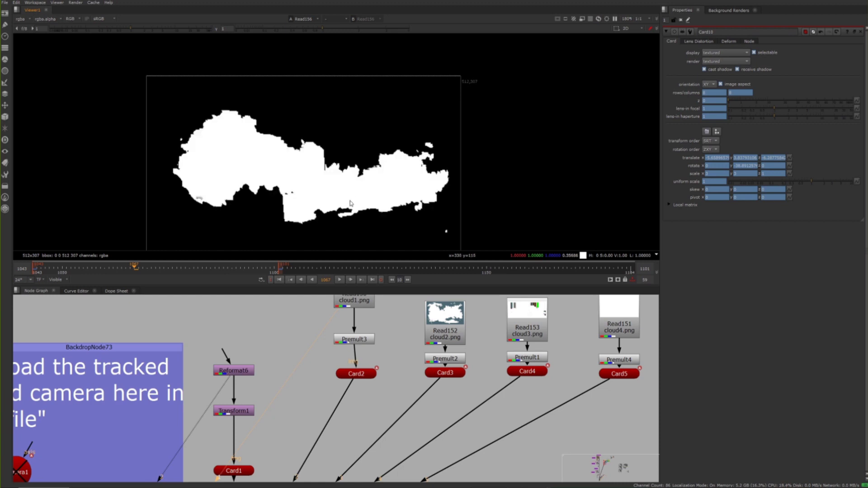
key("a")
View the Premult3 output and Card2 in 3D space, and move the Read152 node farther above Premult2
middle_click_drag(393, 343, 344, 354)
left_click(353, 355)
key("1")
left_click(334, 393)
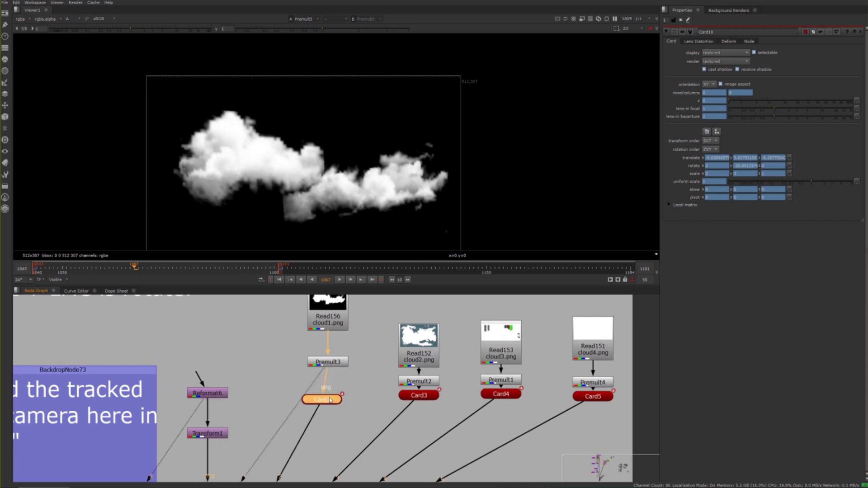
middle_click_drag(393, 395, 389, 398)
key("1")
left_click_drag(413, 344, 414, 325)
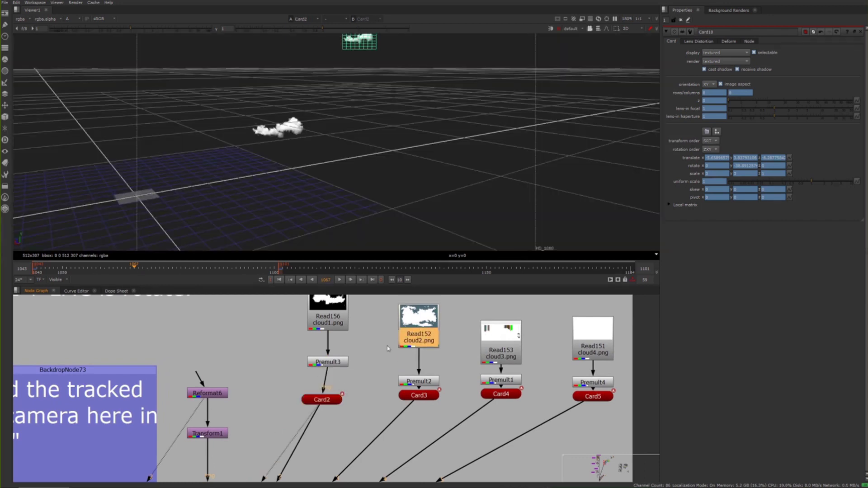
left_click(320, 401)
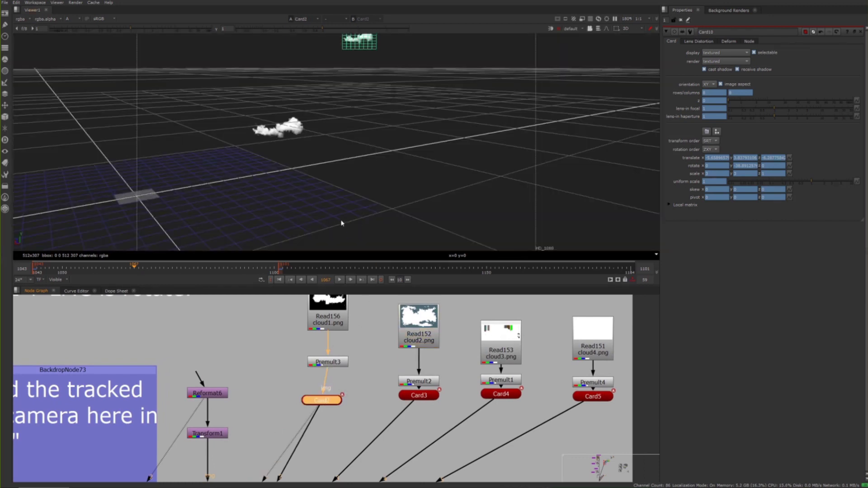
View the ScanlineRender node in 3D and examine how the camera, cloud card and hills backdrop are spaced
middle_click_drag(370, 349, 388, 321)
scroll(407, 322, "down", 5)
middle_click_drag(310, 406, 464, 336)
left_click(226, 417)
key("1")
middle_click_drag(272, 371, 293, 333)
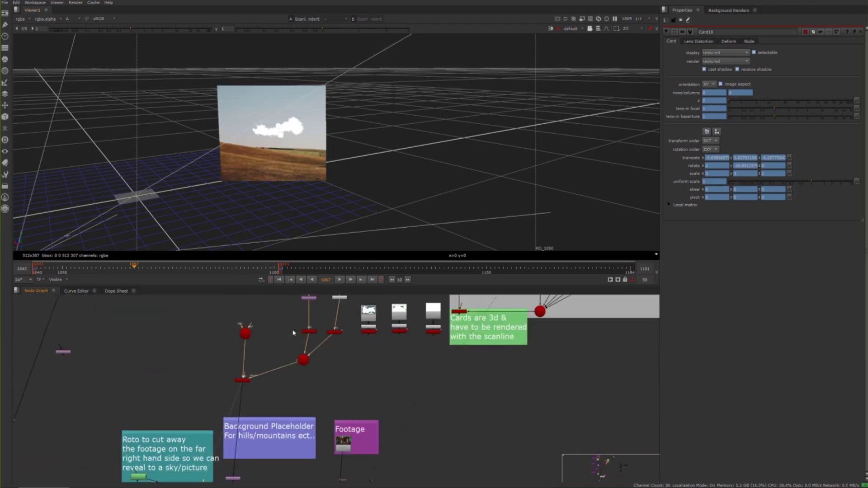
mouse_move(308, 171)
middle_mouse_down()
mouse_move(217, 186)
mouse_move(175, 139)
mouse_move(303, 154)
mouse_move(219, 170)
mouse_move(199, 161)
mouse_move(320, 157)
mouse_move(354, 185)
mouse_move(213, 180)
mouse_move(194, 176)
mouse_move(359, 165)
mouse_move(321, 177)
mouse_move(163, 176)
mouse_move(307, 163)
middle_mouse_up()
middle_click_drag(208, 168, 318, 163)
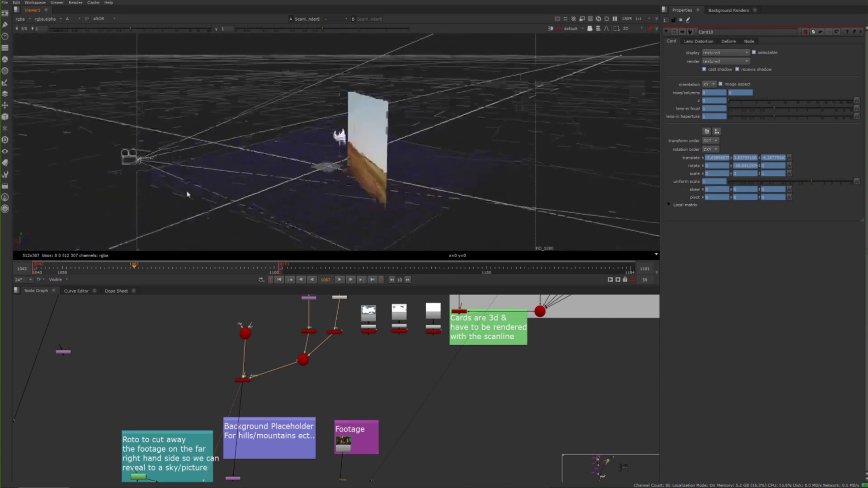
left_click_drag(312, 228, 299, 178, "ctrl")
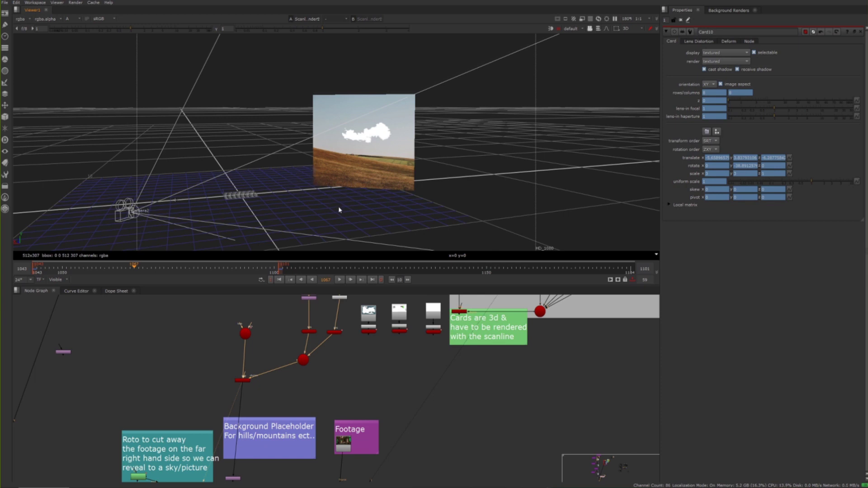
middle_click_drag(327, 206, 381, 173)
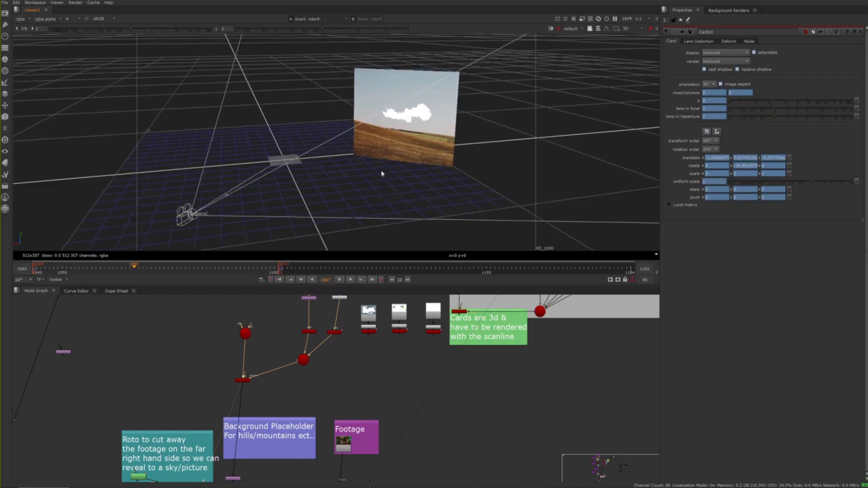